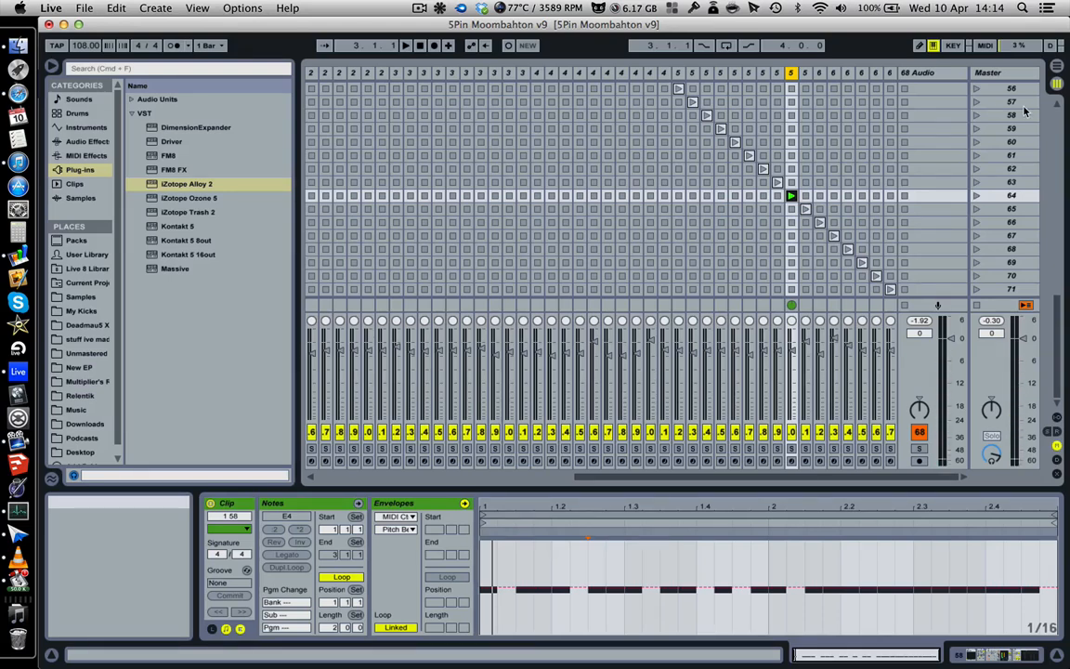
# Launch scenes 59, 61, 66, 68 and 65 one after another to audition their bass sounds
pyautogui.click(976, 129)
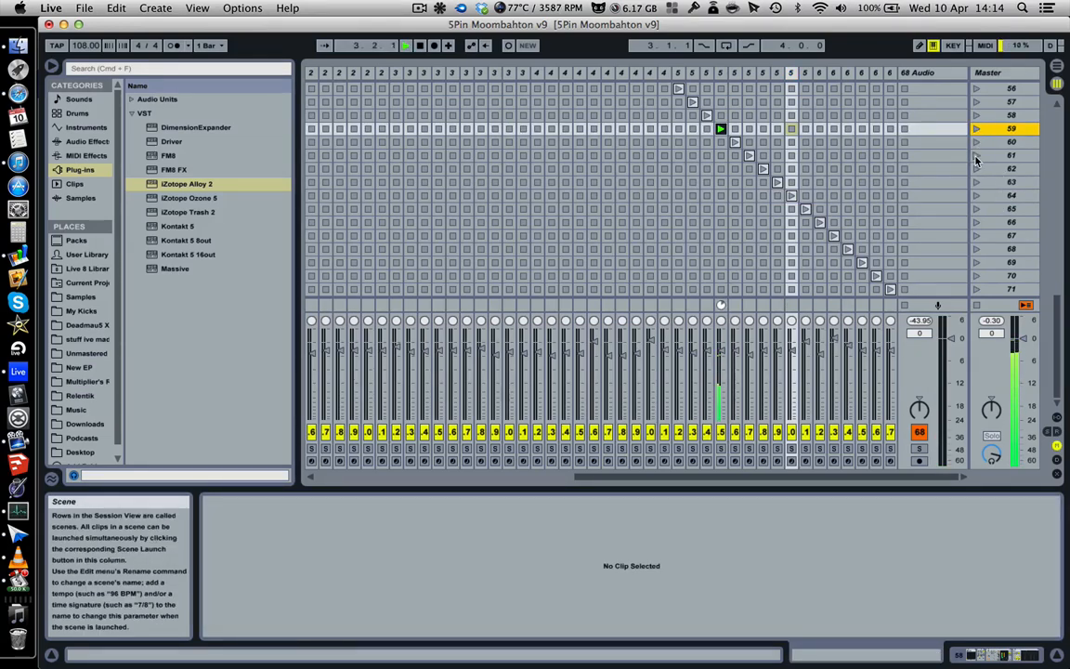
pyautogui.click(976, 157)
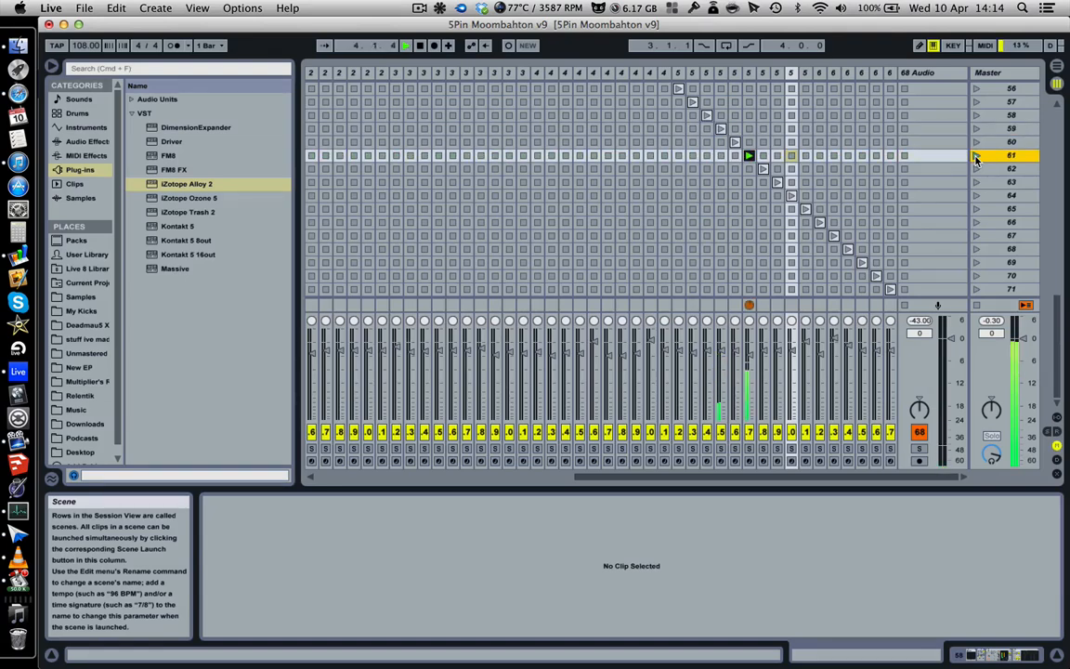
pyautogui.click(975, 223)
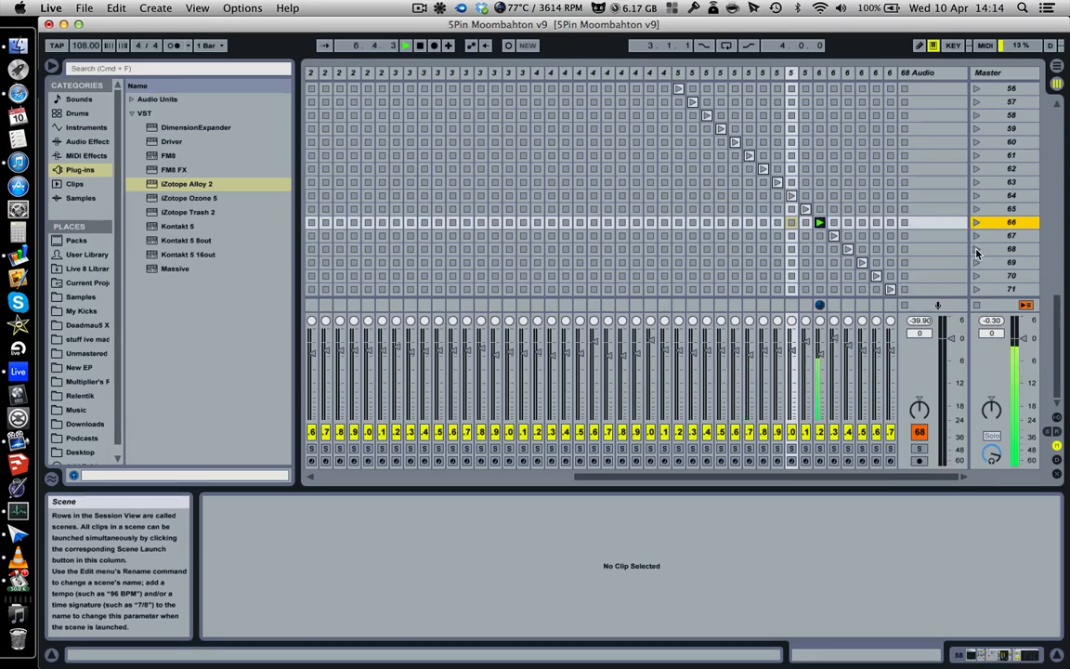
pyautogui.click(976, 249)
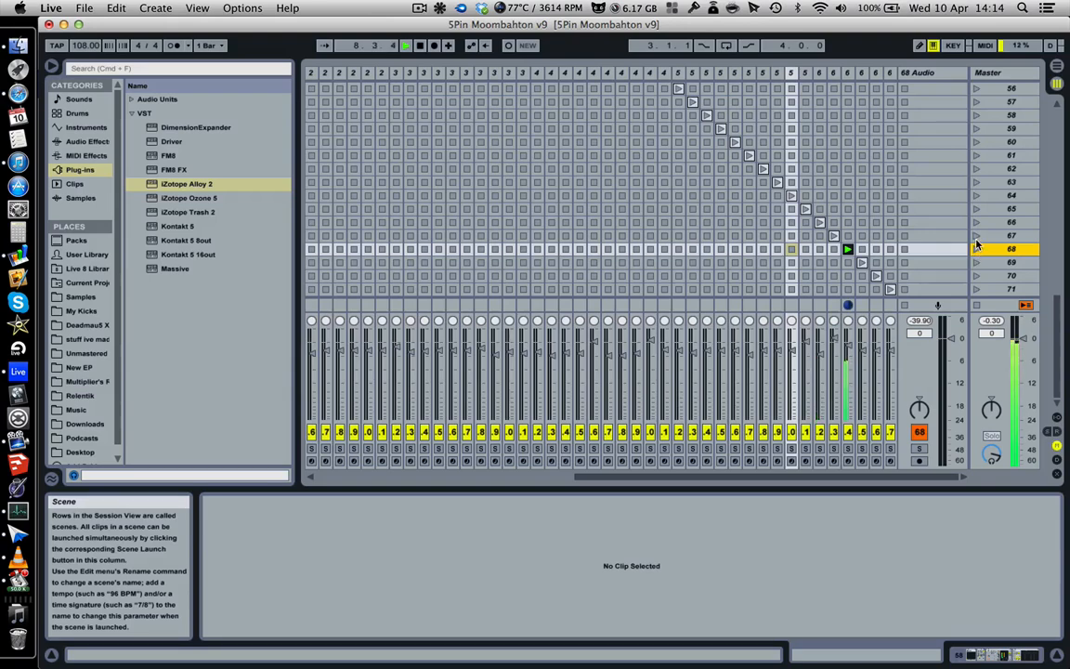
pyautogui.click(976, 209)
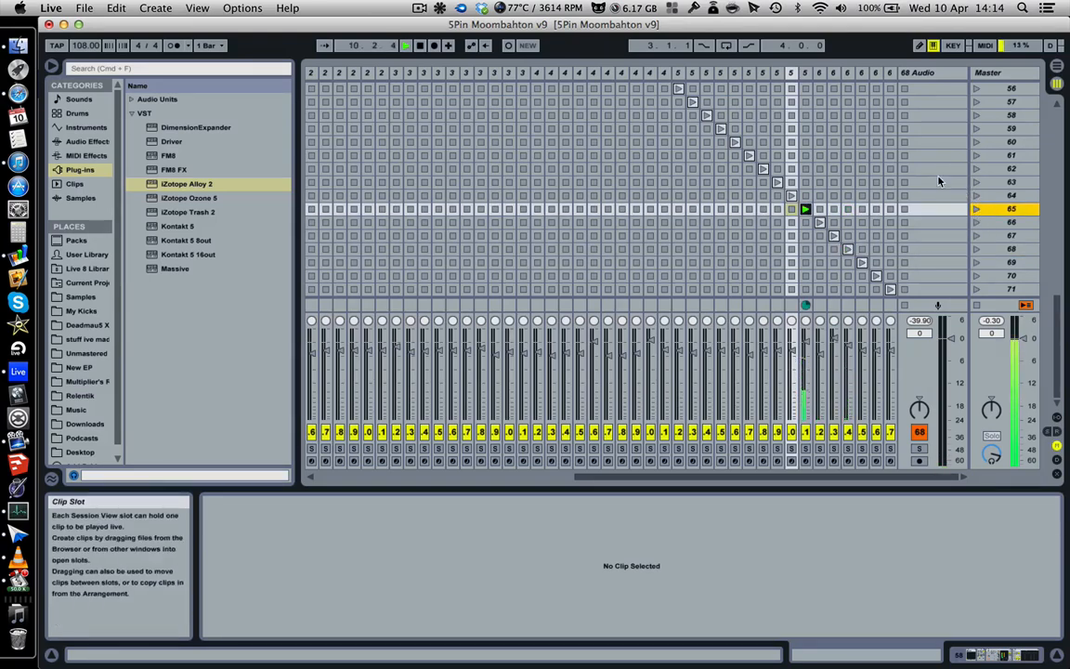
# Audition the sounds in scenes 57, 54, 51 and 49 by launching each scene in turn
pyautogui.scroll(4, 929, 195)
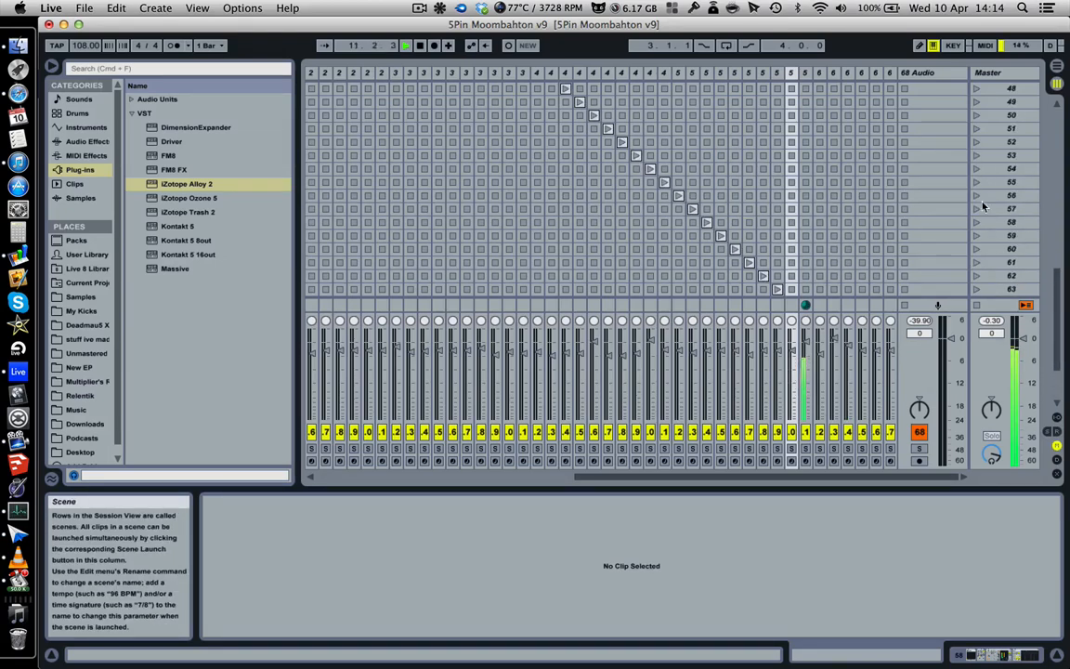
pyautogui.click(976, 210)
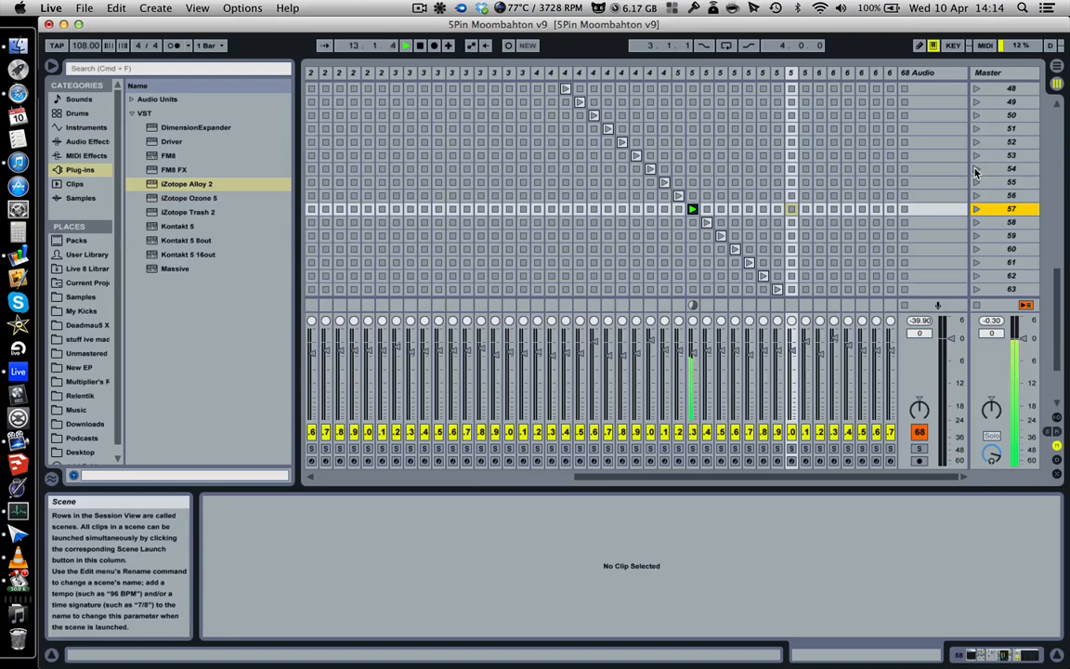
pyautogui.click(976, 169)
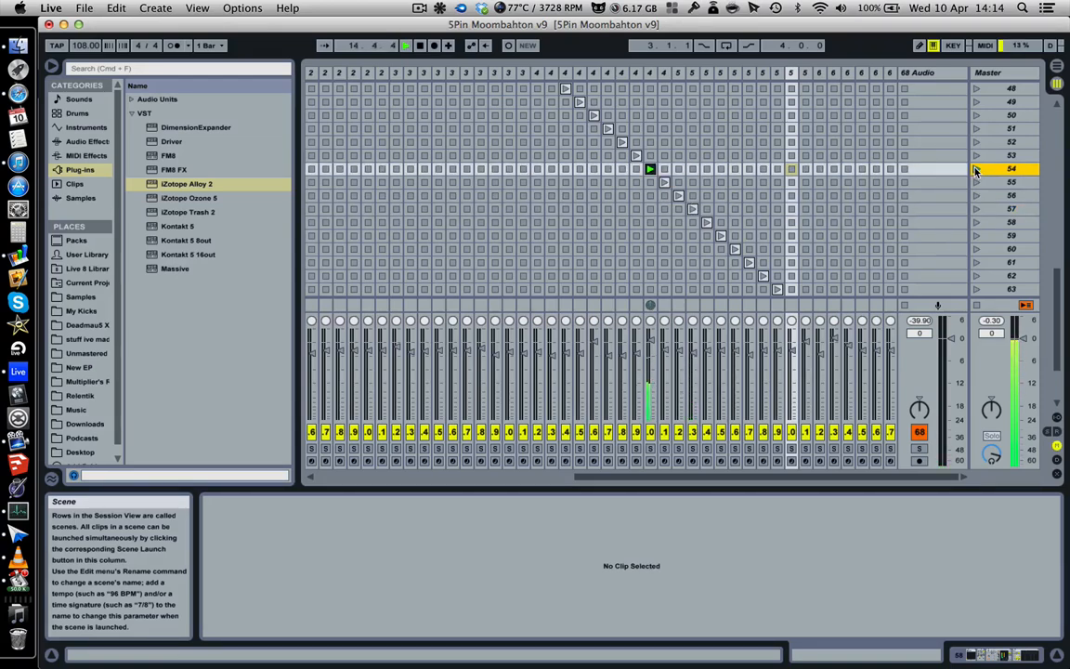
pyautogui.click(975, 129)
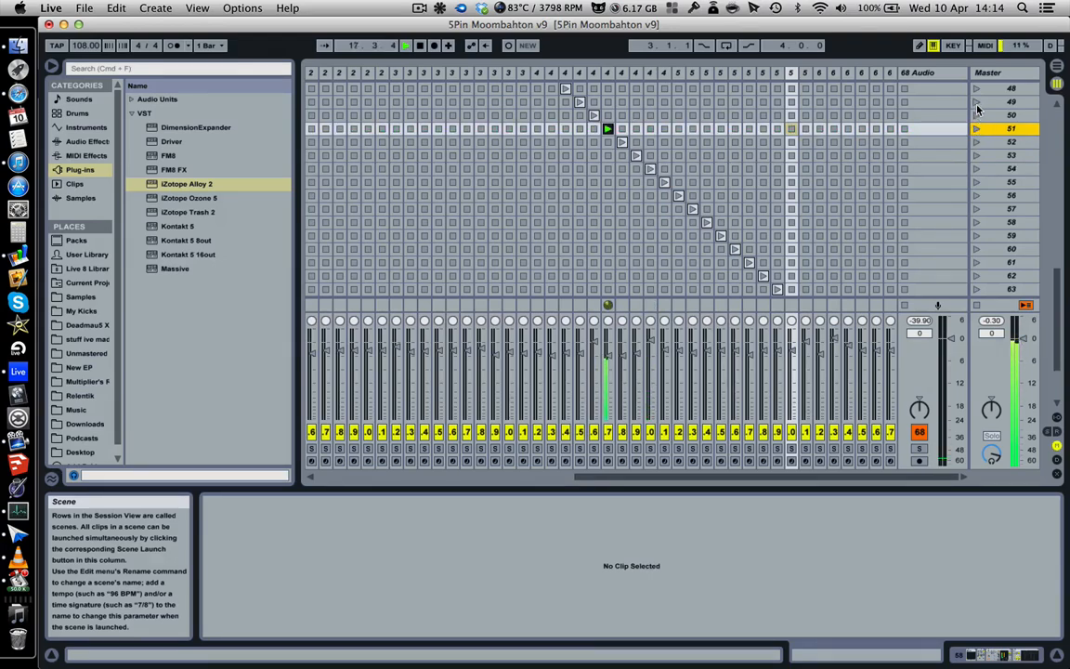
pyautogui.scroll(1, 975, 124)
pyautogui.click(975, 116)
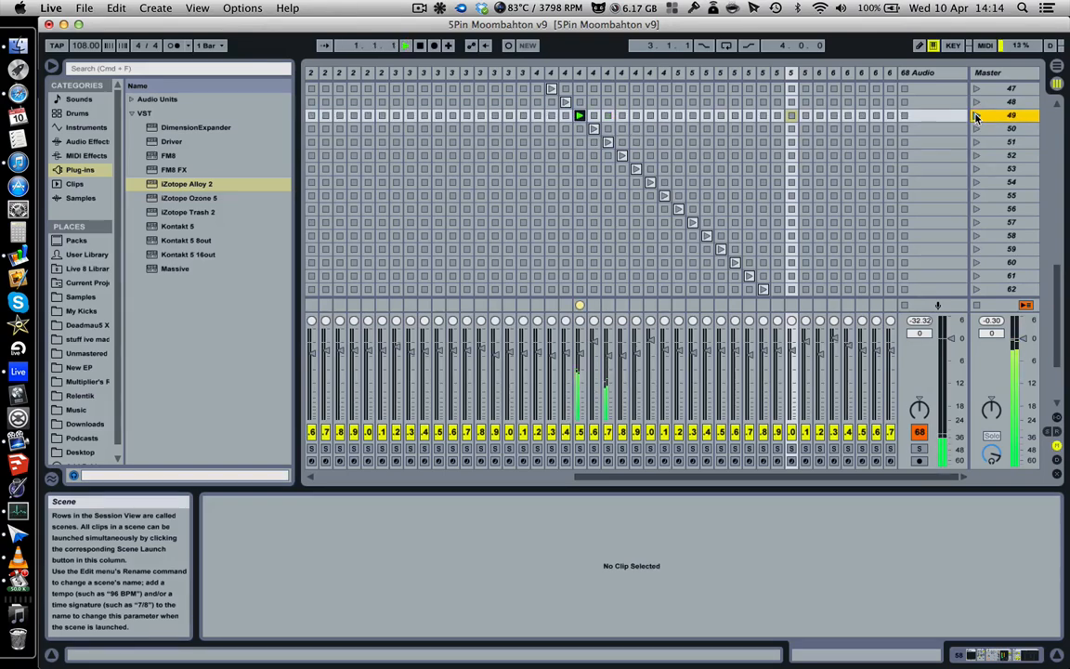
# Launch scenes 42, 36 and 35 in turn to audition the earlier sounds
pyautogui.scroll(12, 955, 181)
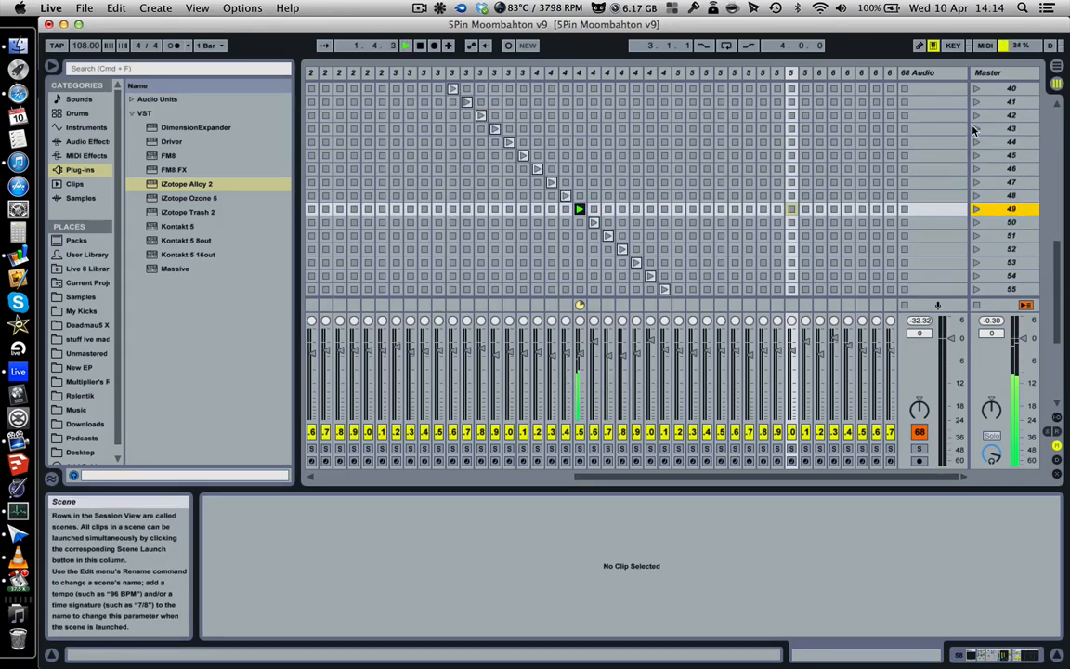
pyautogui.click(975, 183)
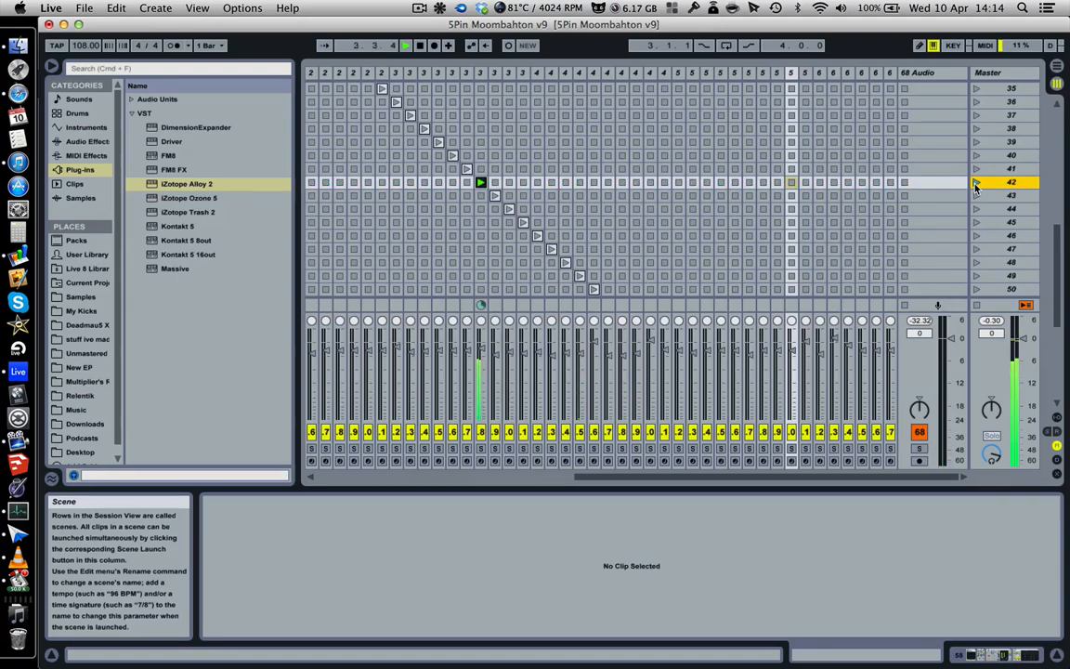
pyautogui.scroll(6, 976, 186)
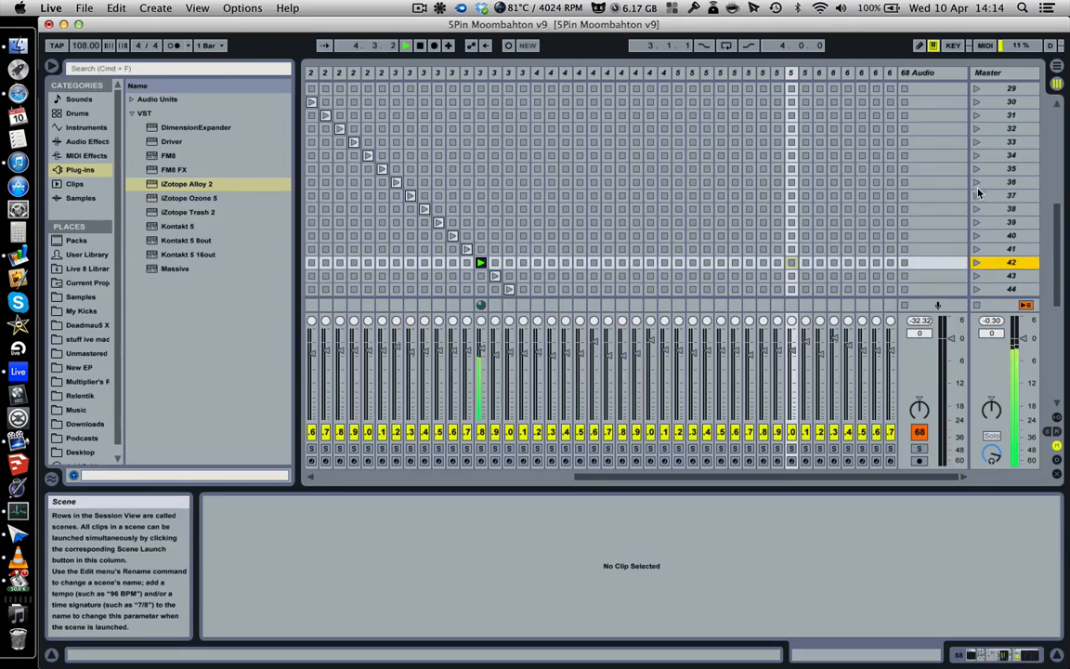
pyautogui.click(975, 183)
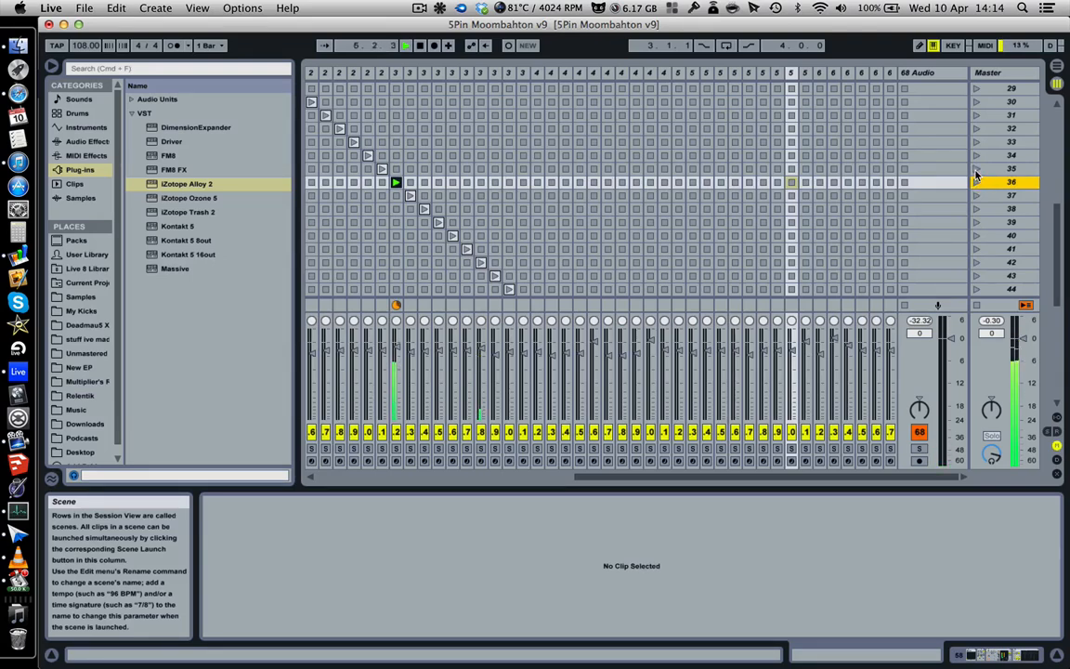
pyautogui.click(976, 169)
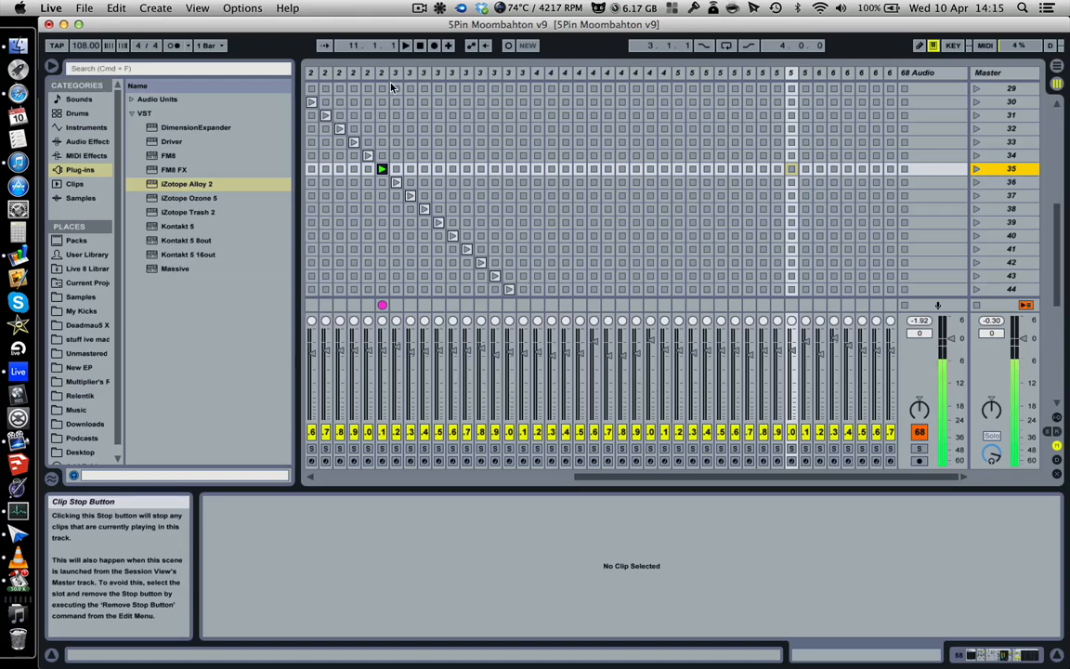
# Audition scenes 44, 46, 49, 51 and 52 by launching them in ascending order
pyautogui.scroll(-4, 601, 192)
pyautogui.scroll(1, 601, 192)
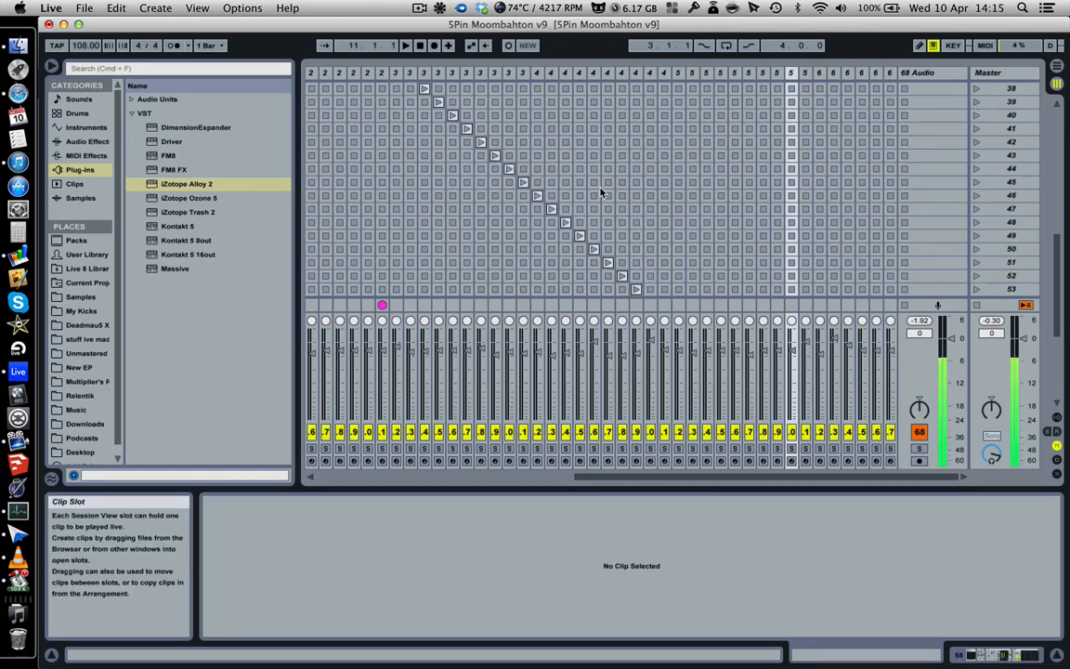
pyautogui.click(975, 169)
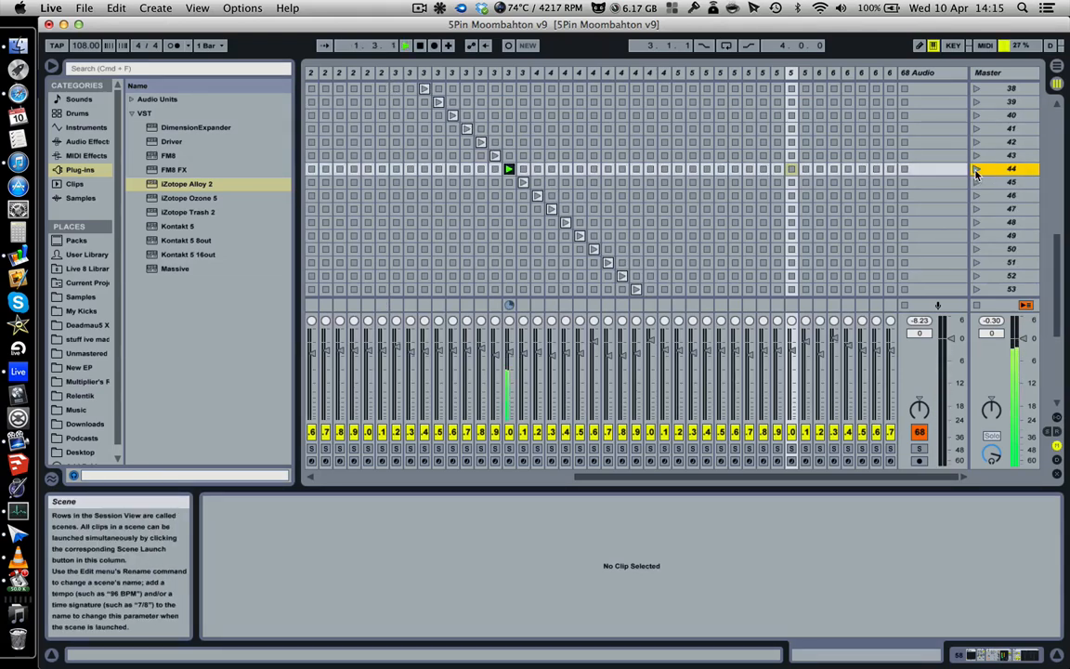
pyautogui.click(976, 197)
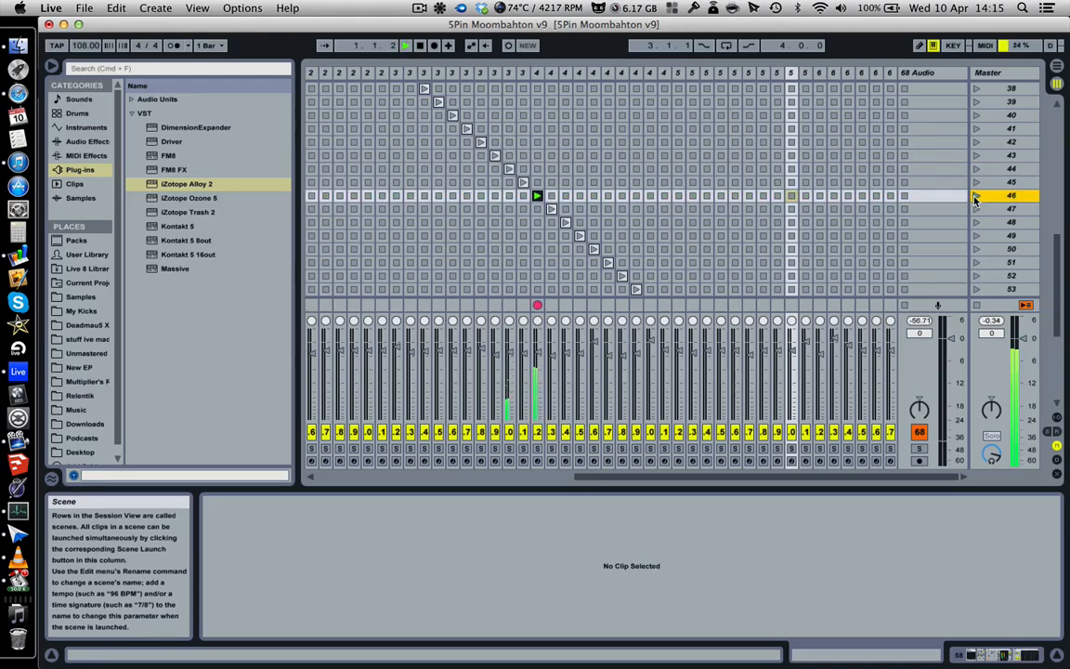
pyautogui.click(976, 236)
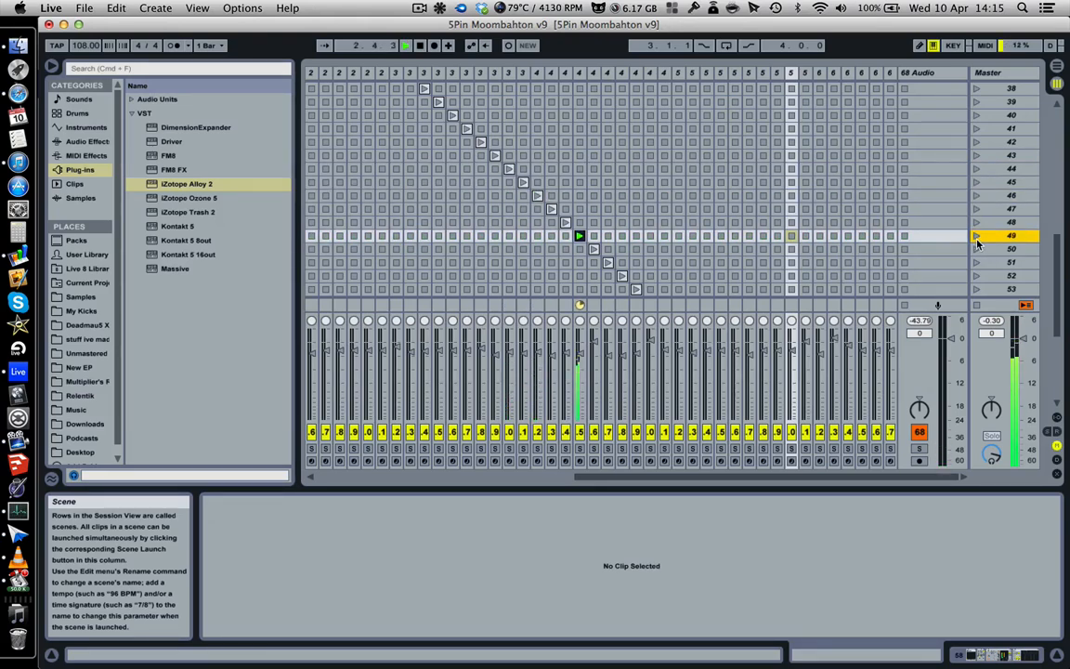
pyautogui.click(976, 262)
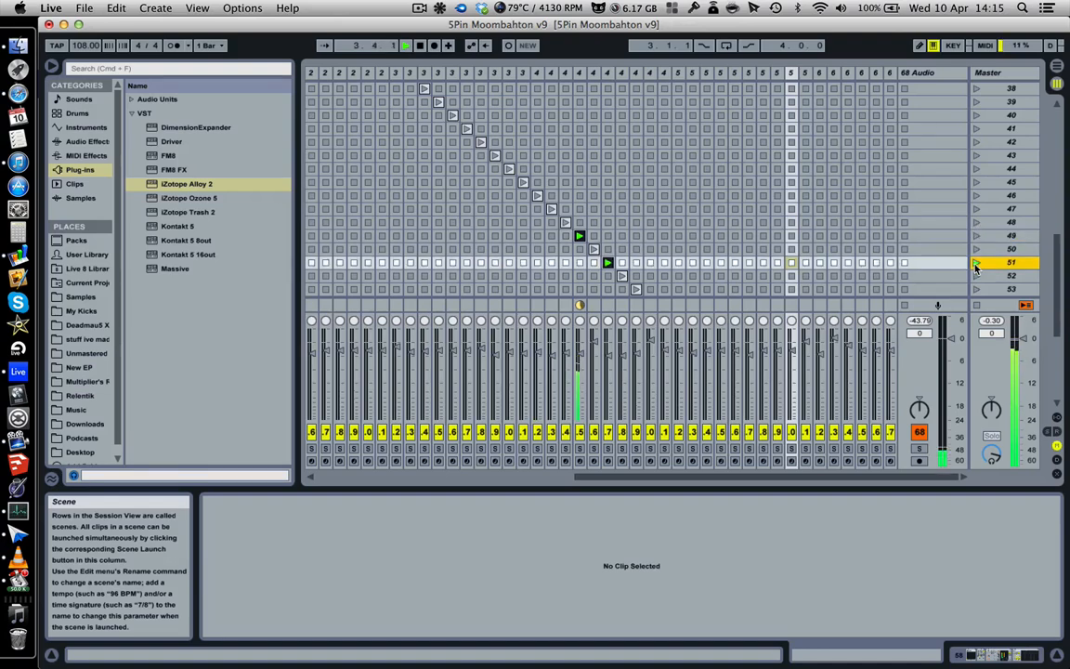
pyautogui.click(976, 276)
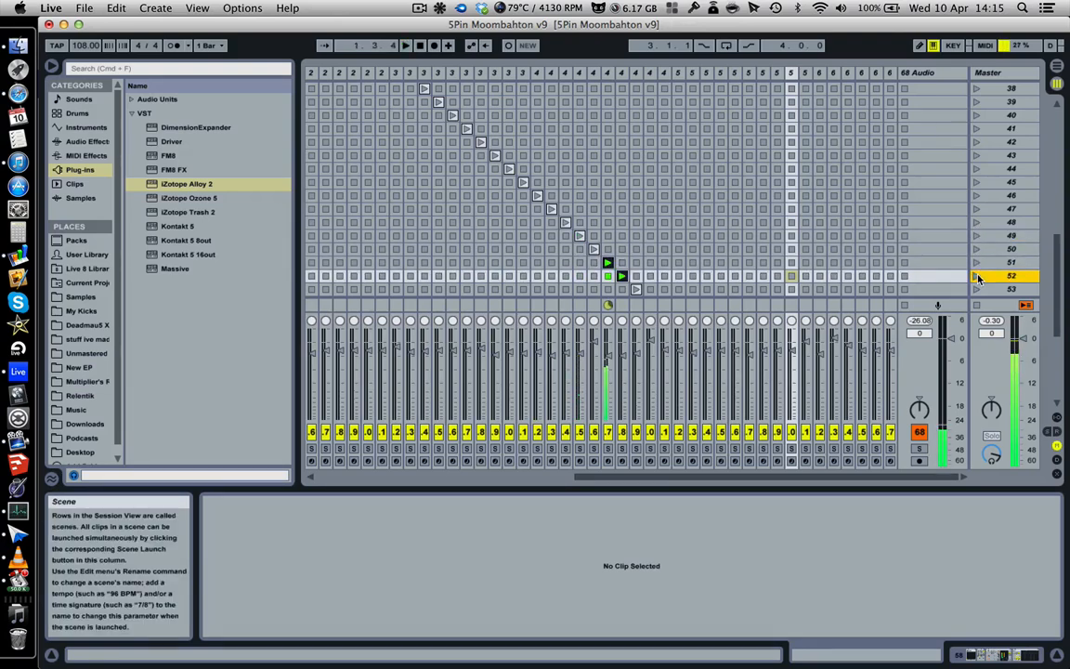
# Launch scenes 55, 57 and 59 in turn to audition their sounds
pyautogui.scroll(-3, 978, 276)
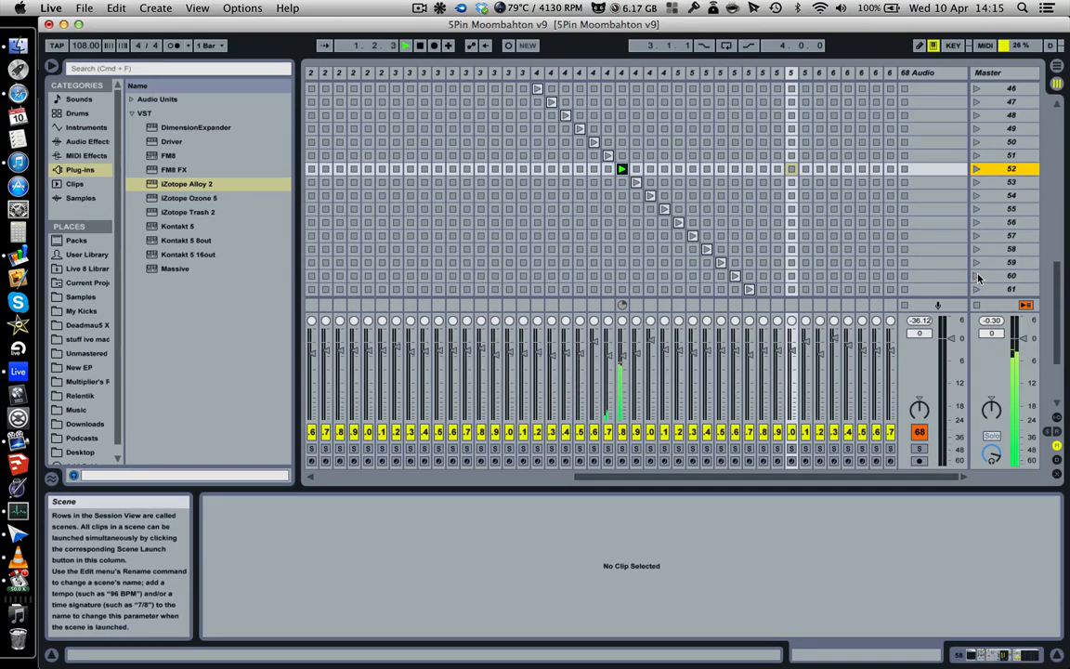
pyautogui.click(976, 209)
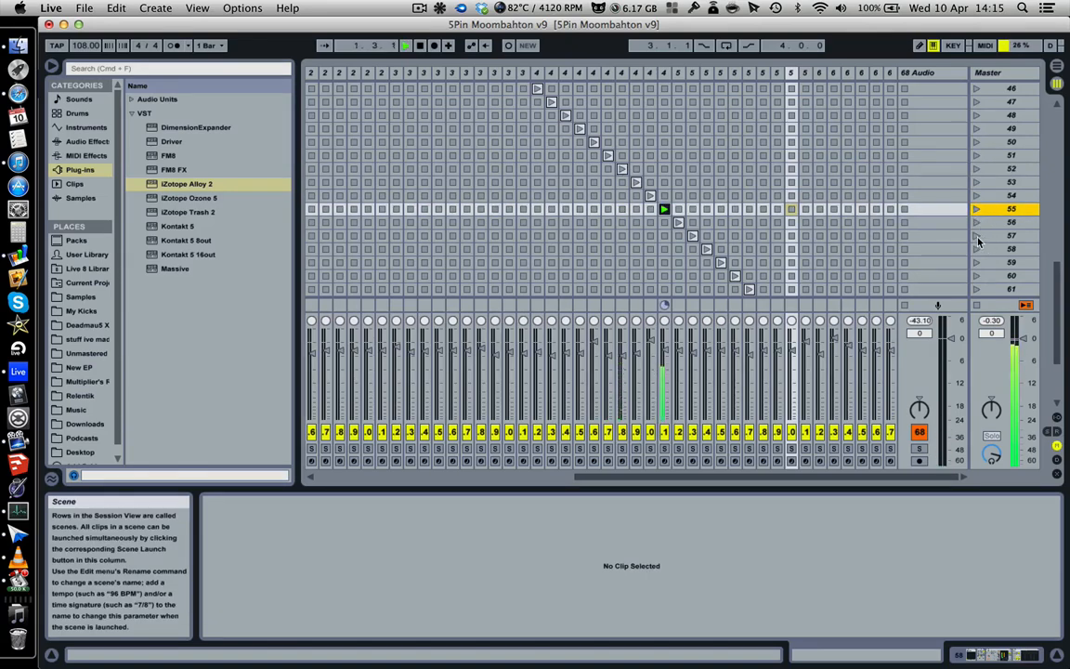
pyautogui.click(976, 236)
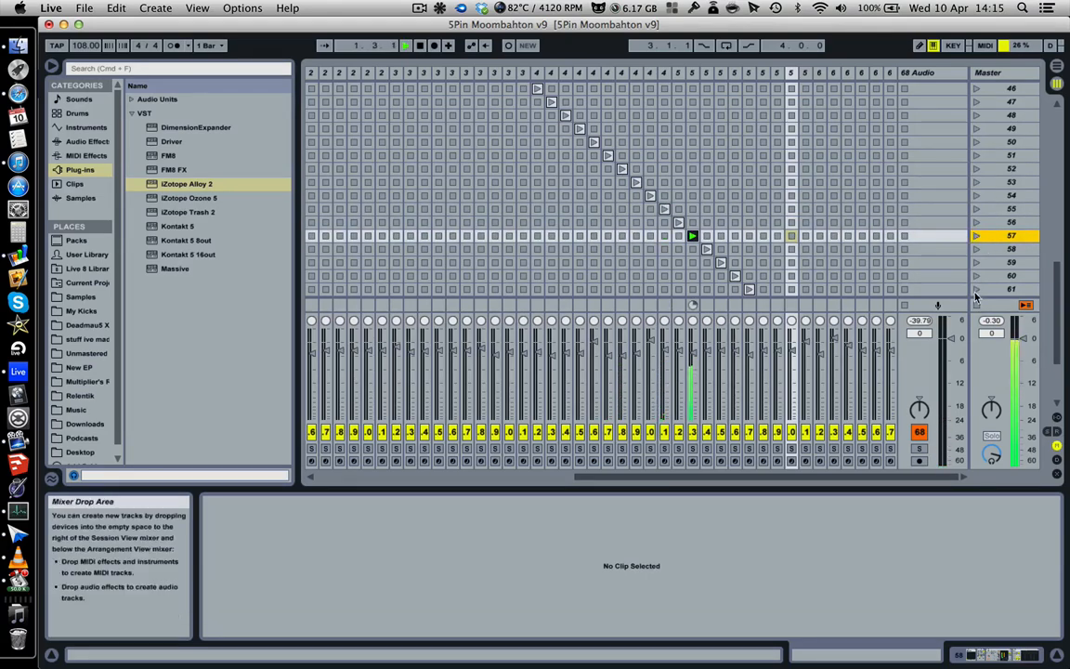
pyautogui.click(975, 263)
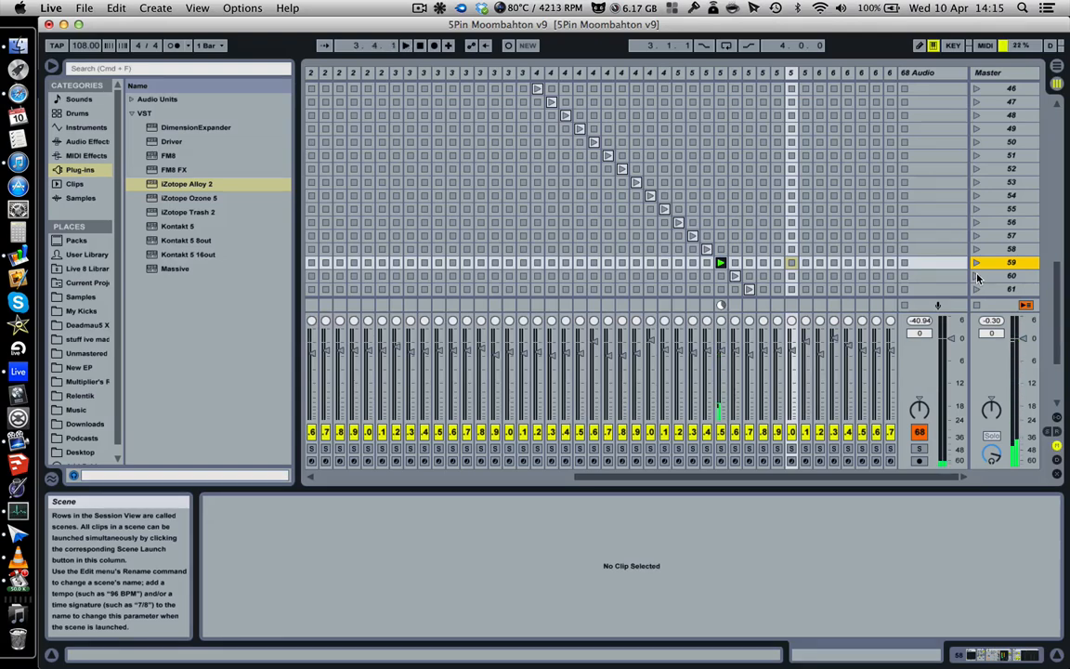
# Select the track whose clip is launched by scene 59, and examine its device chain and MIDI clip notes
pyautogui.click(720, 73)
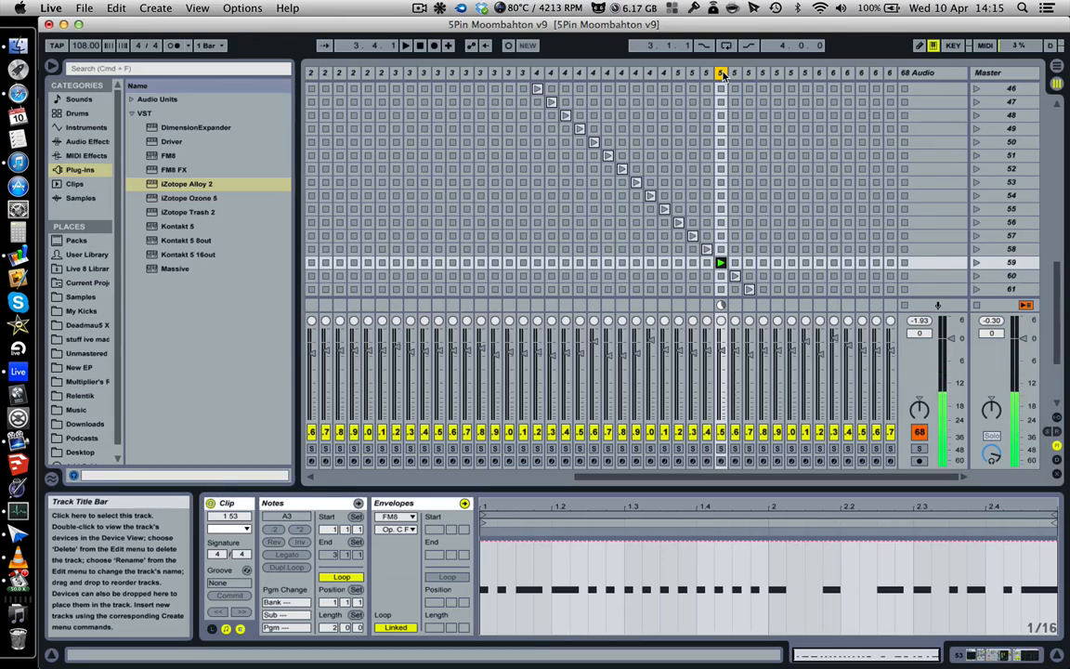
pyautogui.click(980, 656)
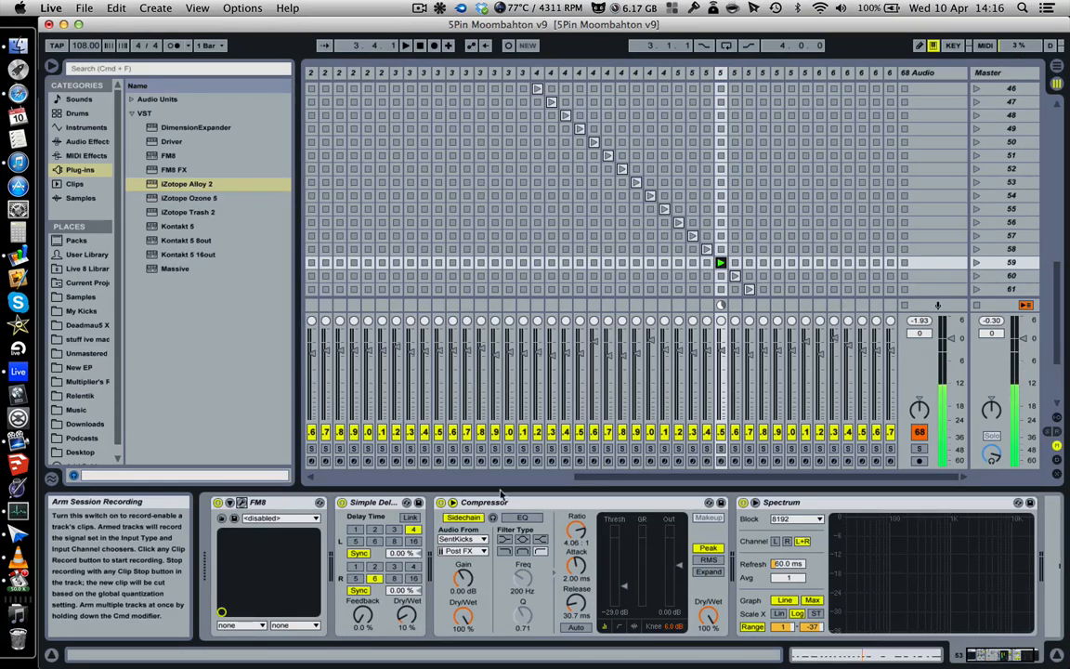
pyautogui.click(827, 658)
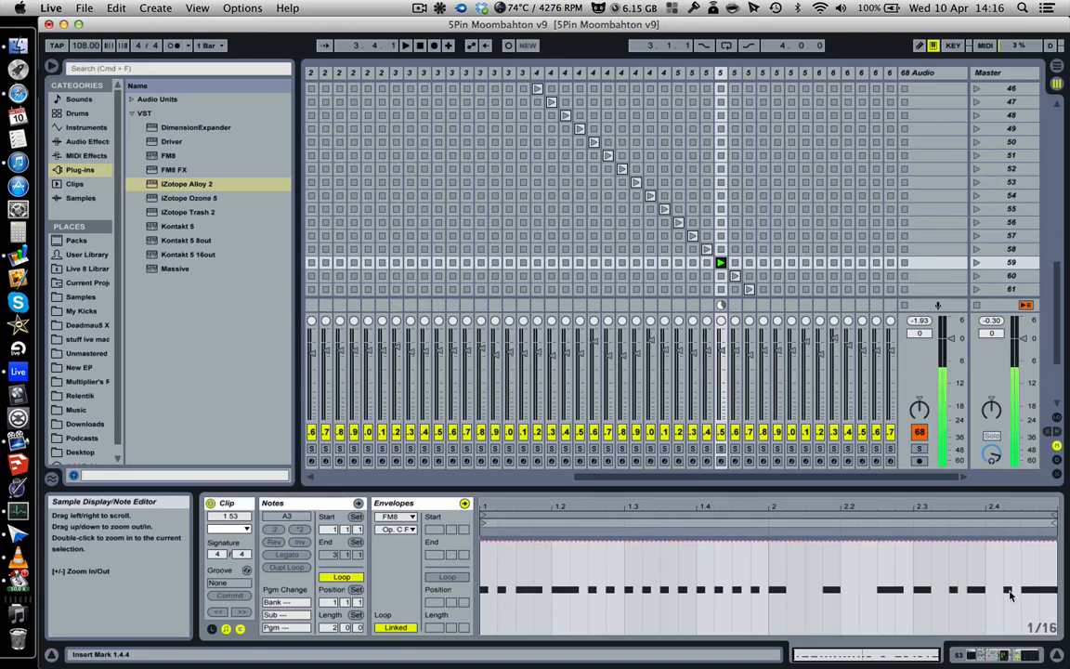
# Return to the track's device chain and examine the Simple Delay and sidechain Compressor settings
pyautogui.click(971, 655)
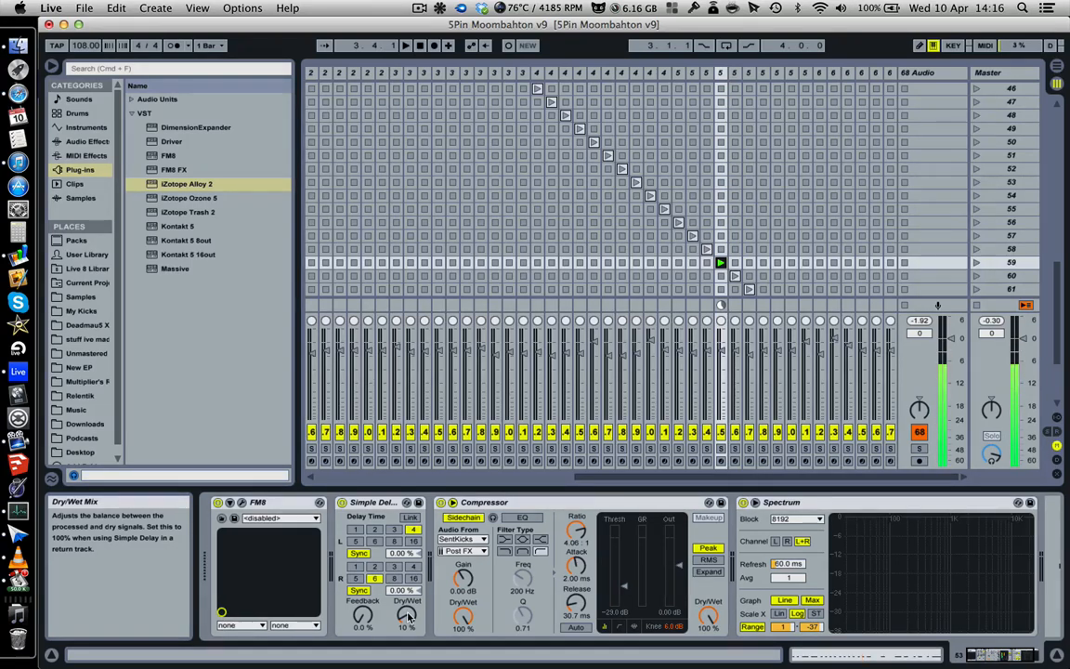
pyautogui.click(375, 580)
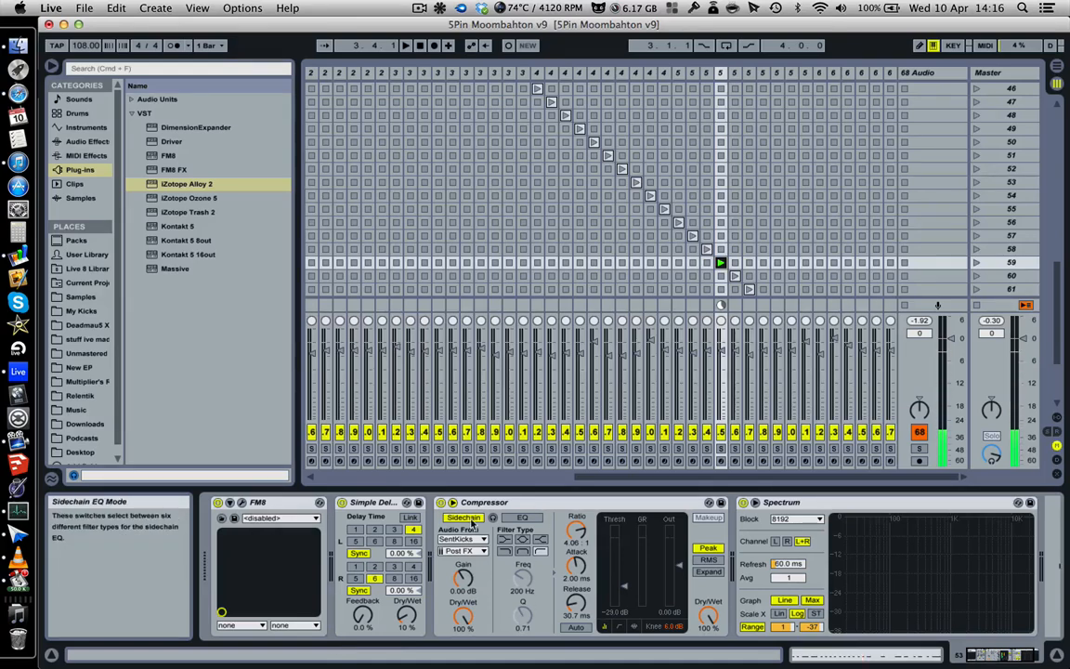
pyautogui.click(493, 503)
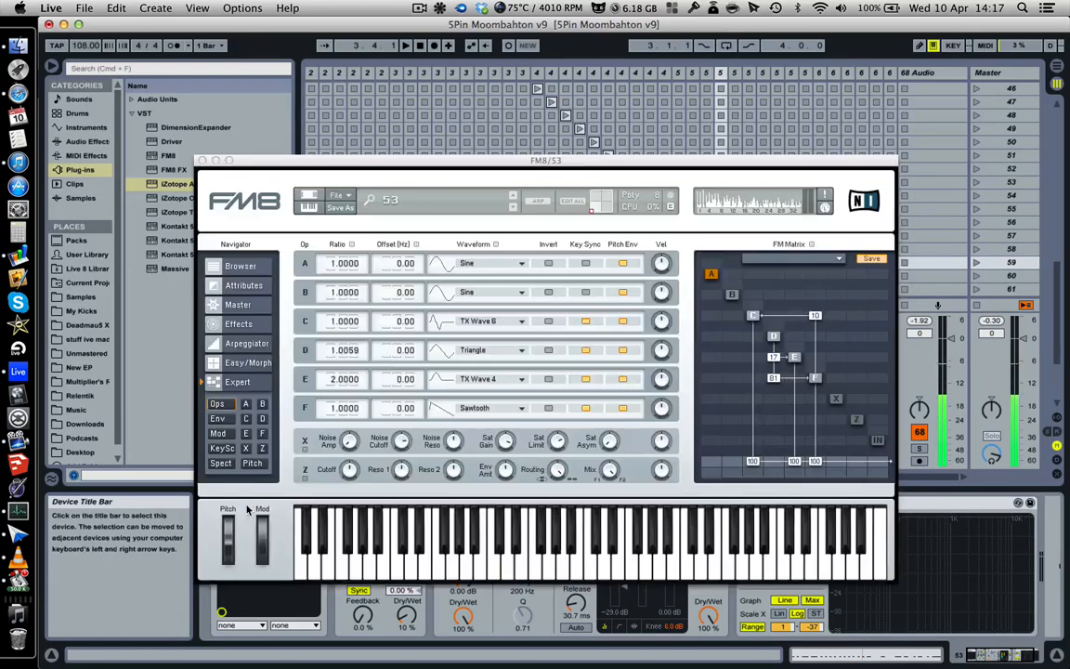
# Open the track's FM8 editor and examine its Master settings, operator page and modulation matrix
pyautogui.click(241, 501)
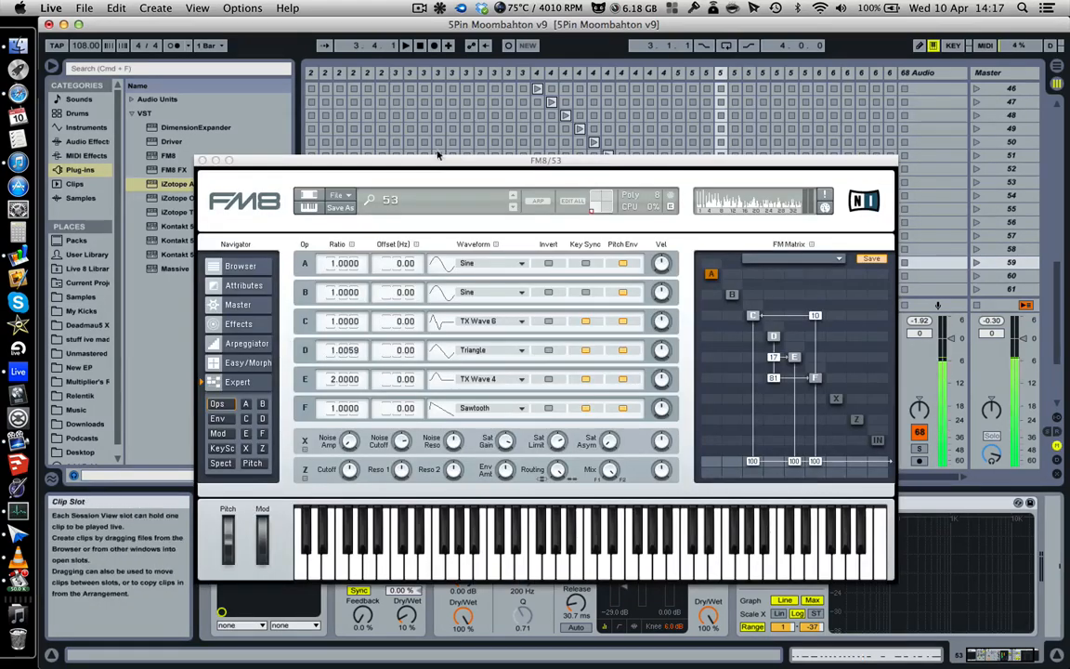
pyautogui.click(246, 304)
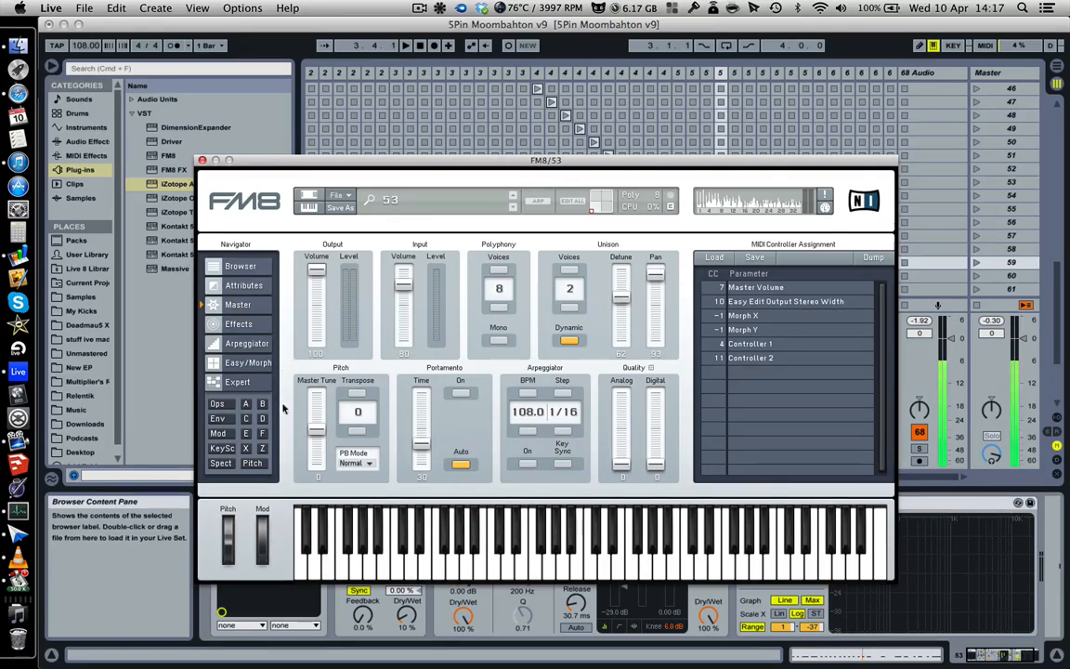
pyautogui.click(219, 404)
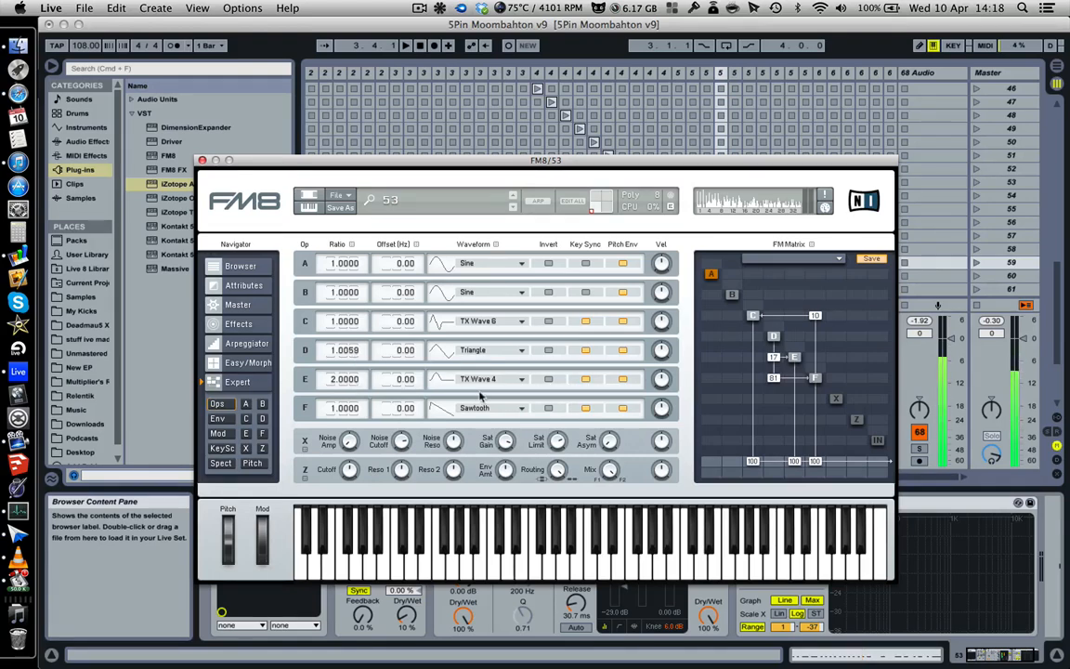
pyautogui.click(585, 320)
pyautogui.click(220, 433)
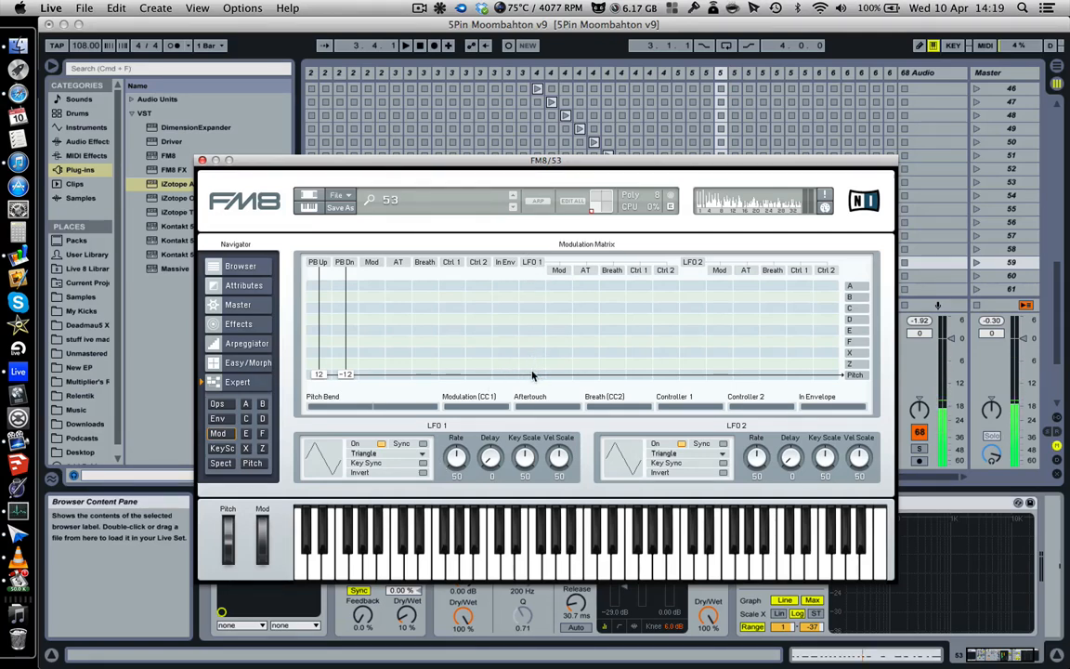
# Examine the FM8 operator envelopes with operator F's envelope expanded
pyautogui.click(223, 419)
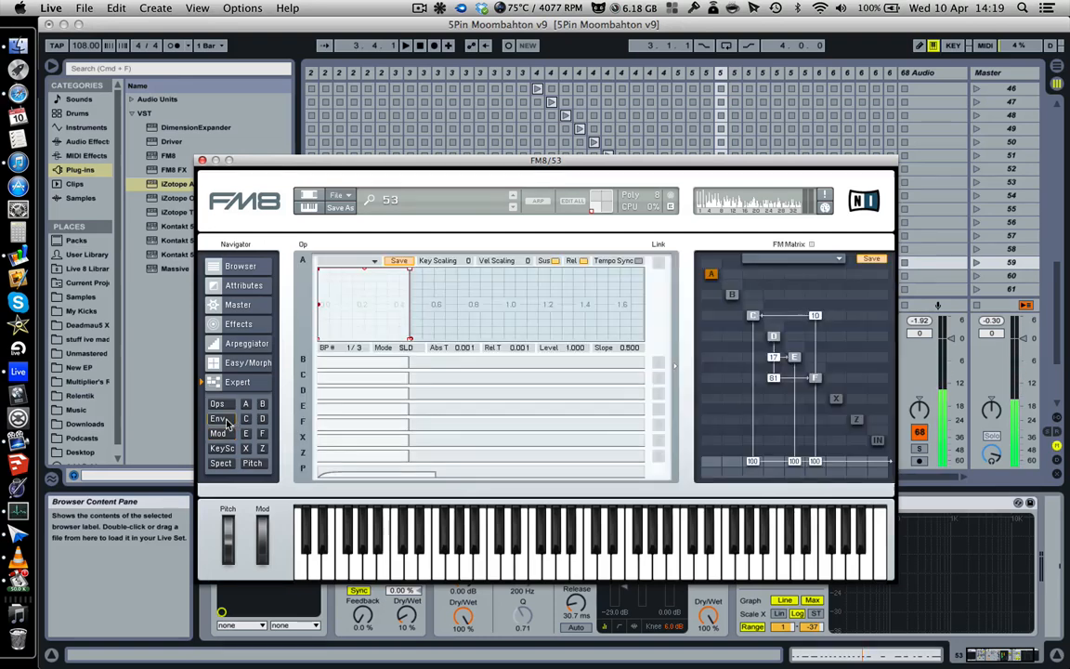
pyautogui.click(368, 426)
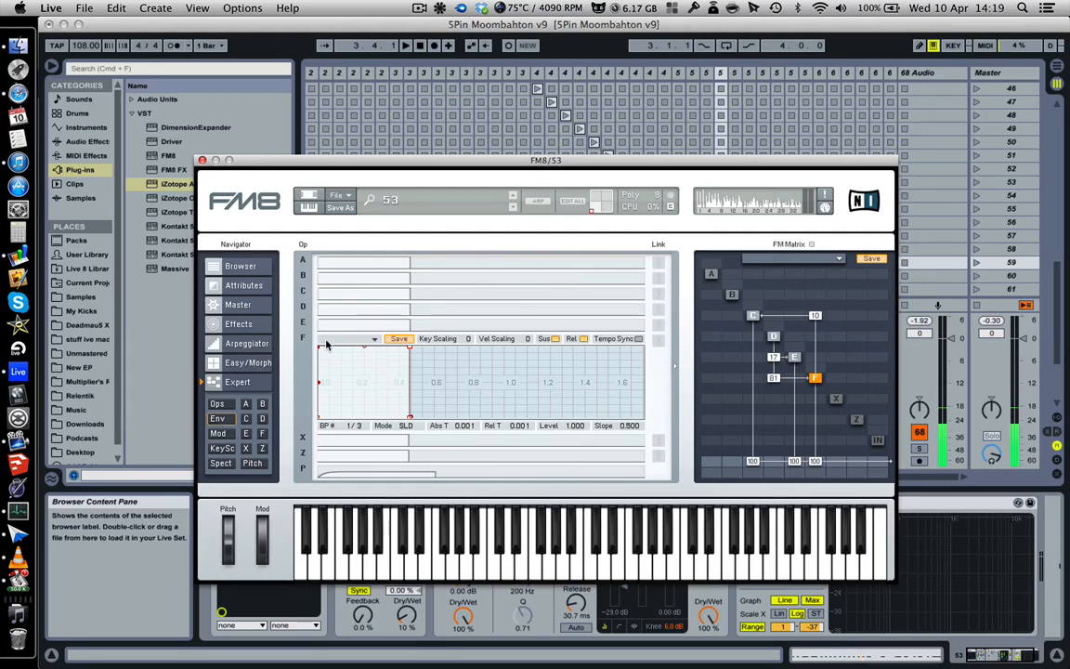
# Try linking the envelopes of operators B to F, and remove the links again
pyautogui.click(658, 308)
pyautogui.click(658, 293)
pyautogui.click(659, 279)
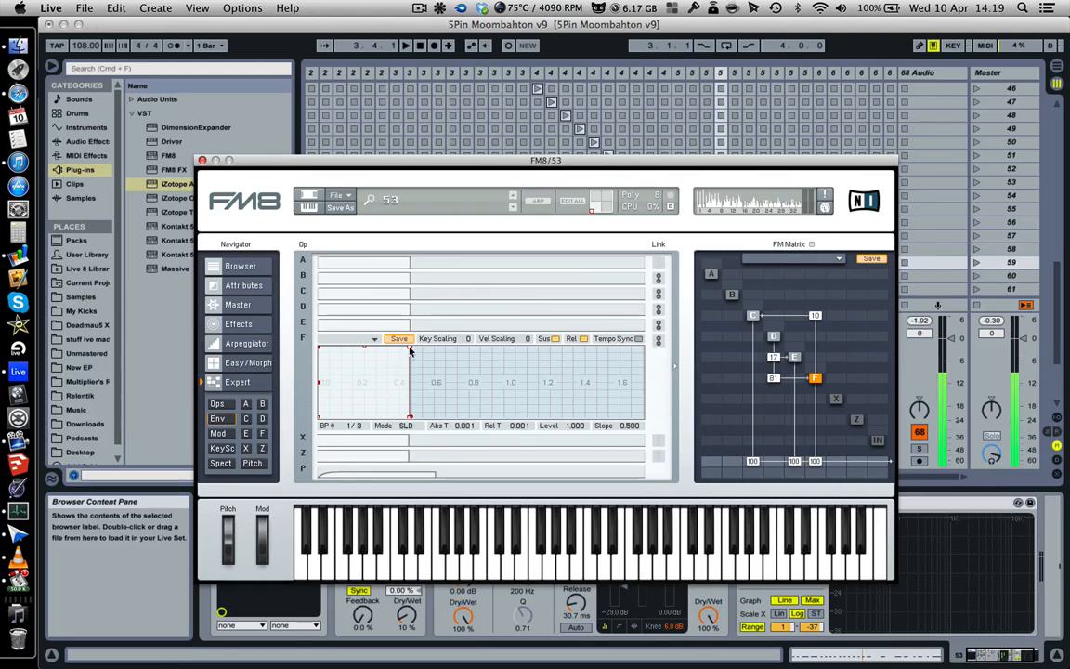
pyautogui.click(658, 324)
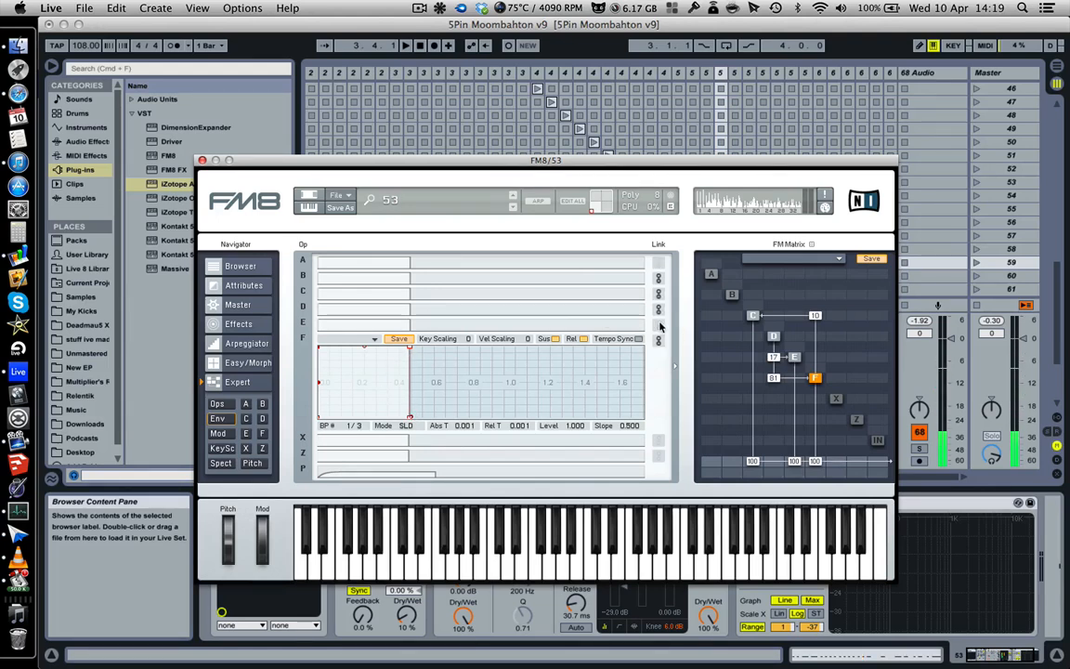
pyautogui.click(659, 309)
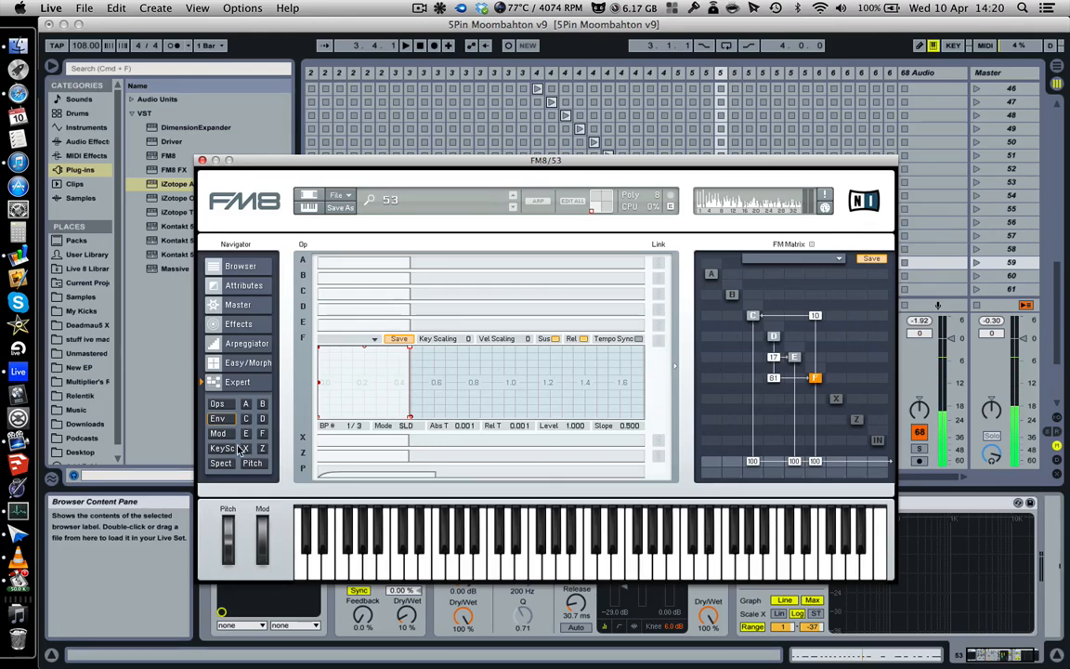
# Examine the FM8 patch's pitch envelope, modulation matrix, operator envelopes and Reverb effect, and close the editor
pyautogui.click(251, 463)
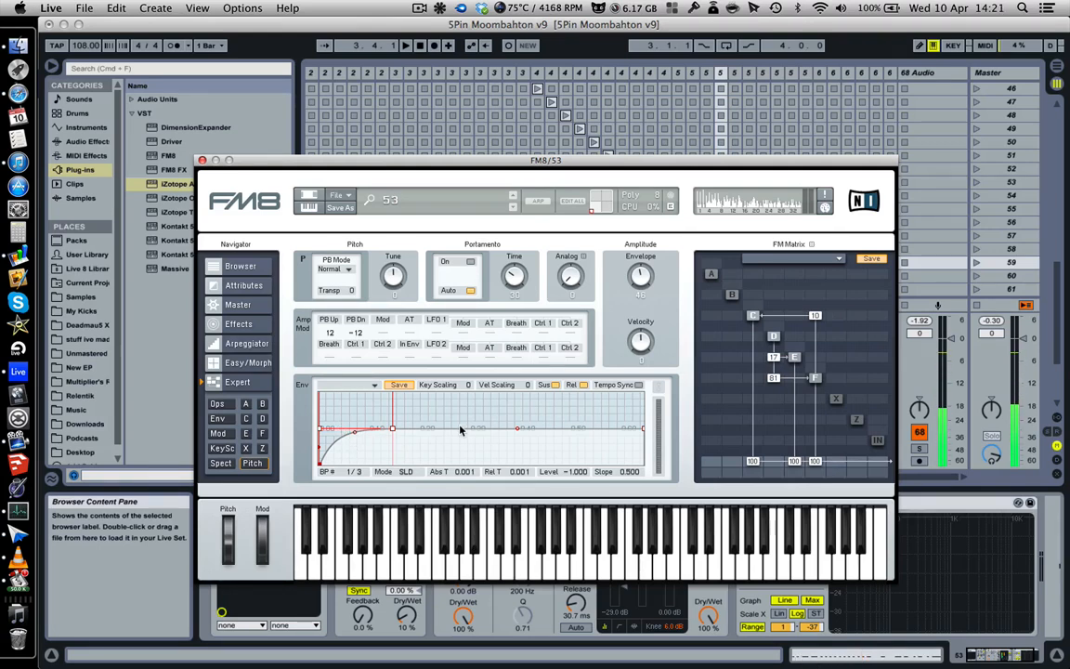
pyautogui.click(841, 658)
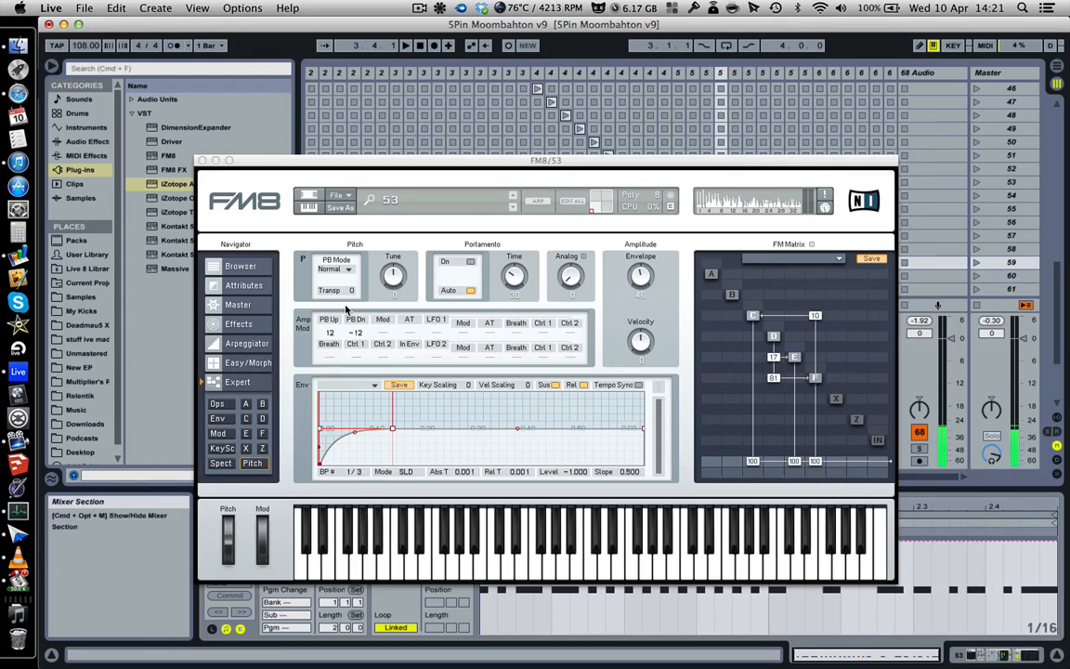
pyautogui.click(231, 433)
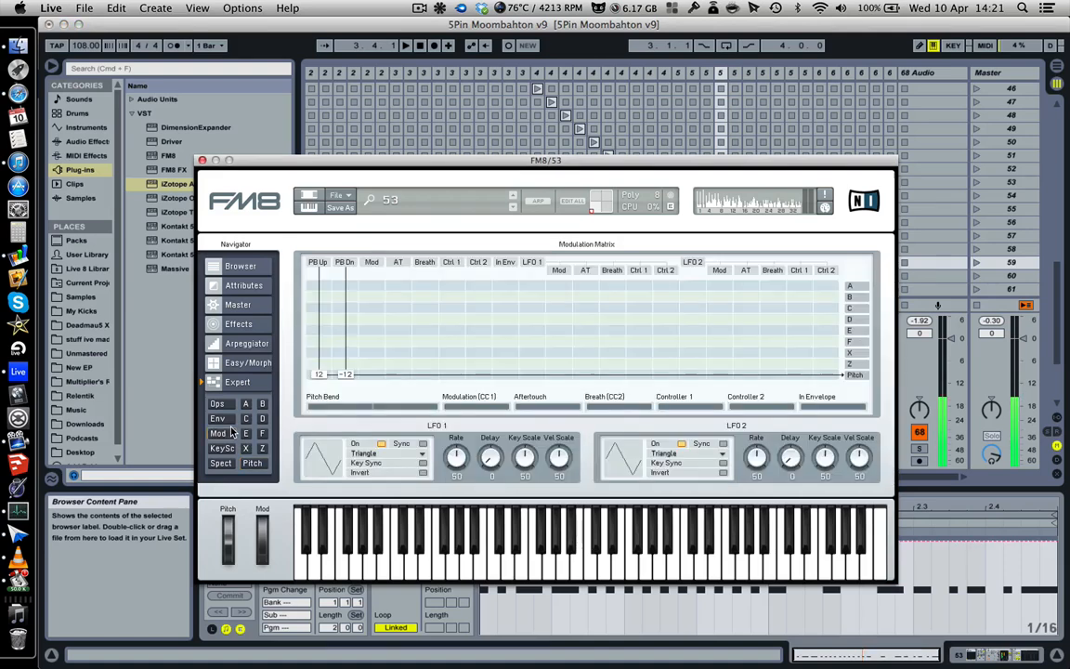
pyautogui.click(221, 419)
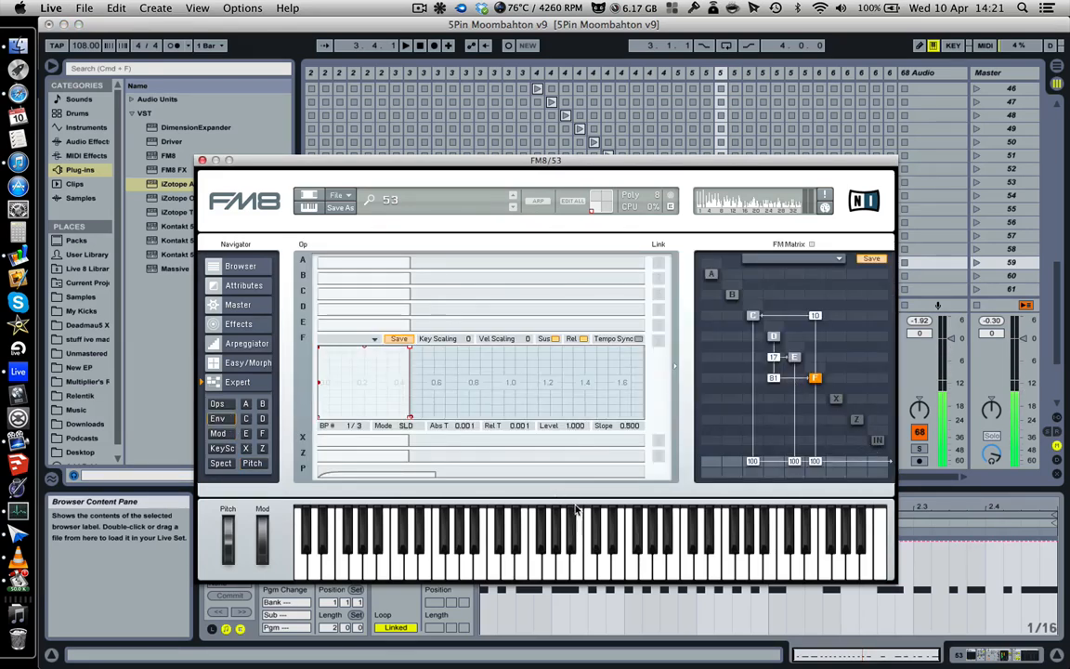
pyautogui.click(263, 329)
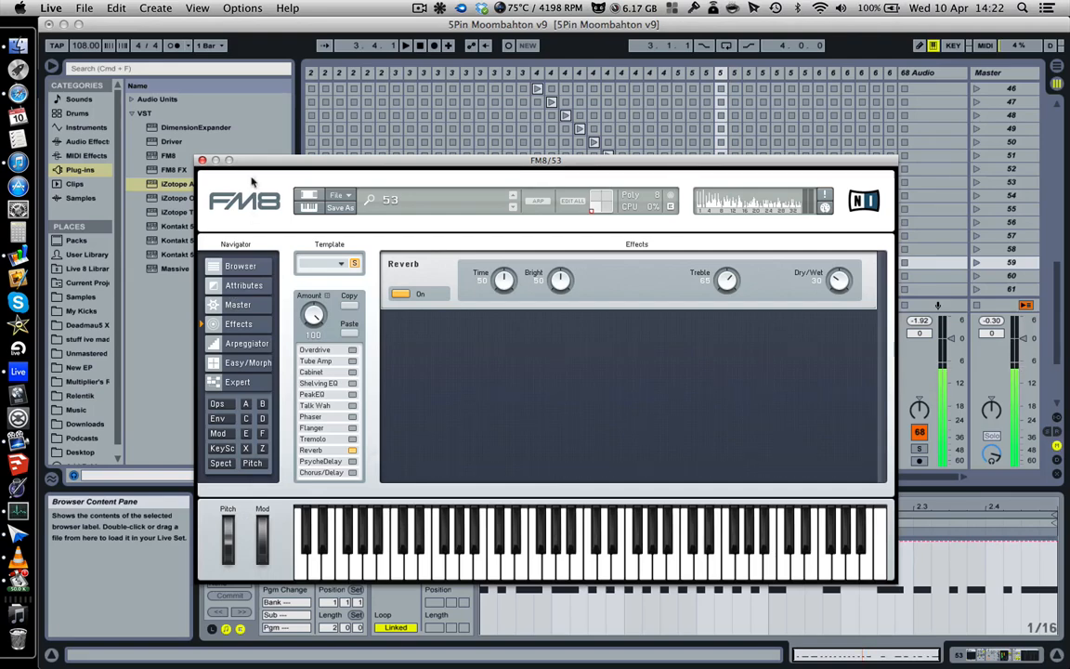
pyautogui.click(201, 159)
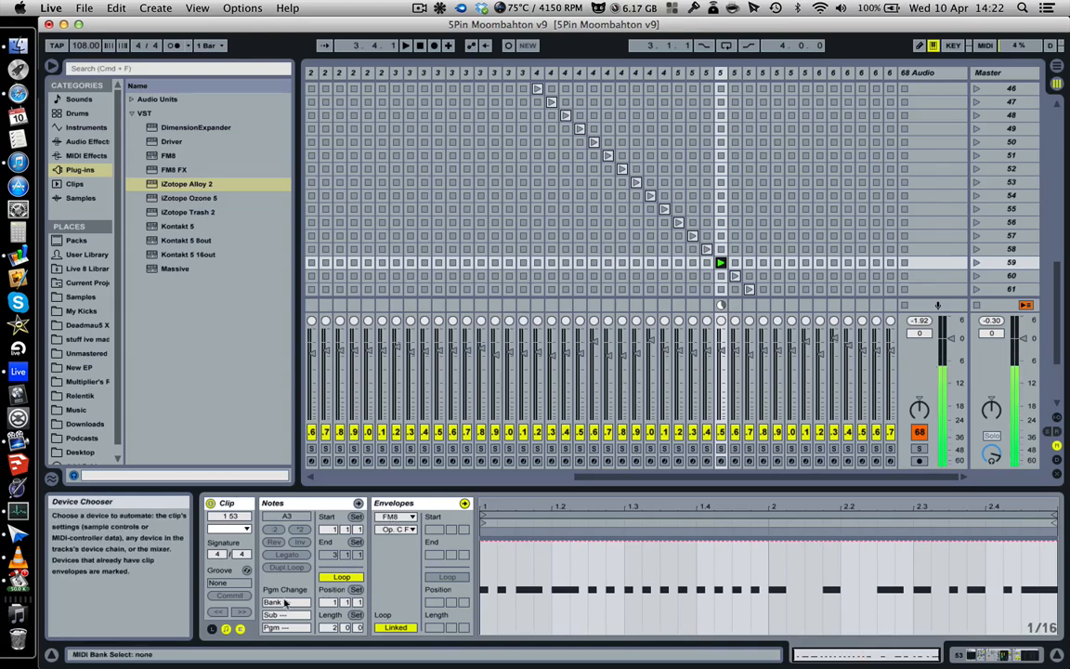
# Display the MIDI Ctrl Pitch Bend envelope of the scene 59 clip and check it with playback
pyautogui.click(241, 628)
pyautogui.click(241, 628)
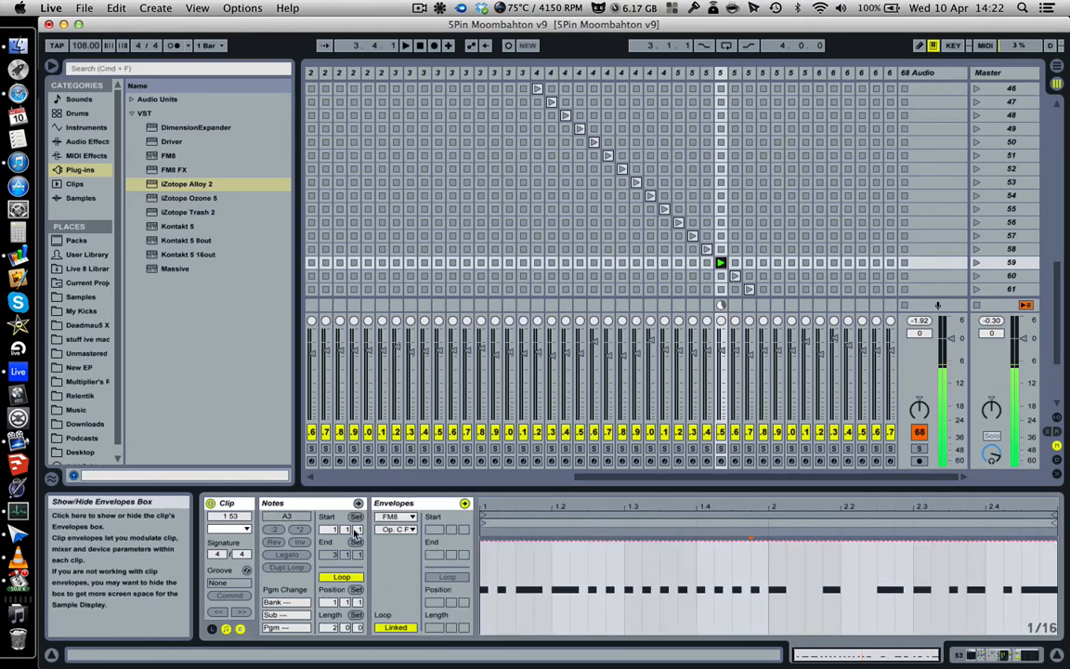
pyautogui.click(398, 529)
pyautogui.click(397, 532)
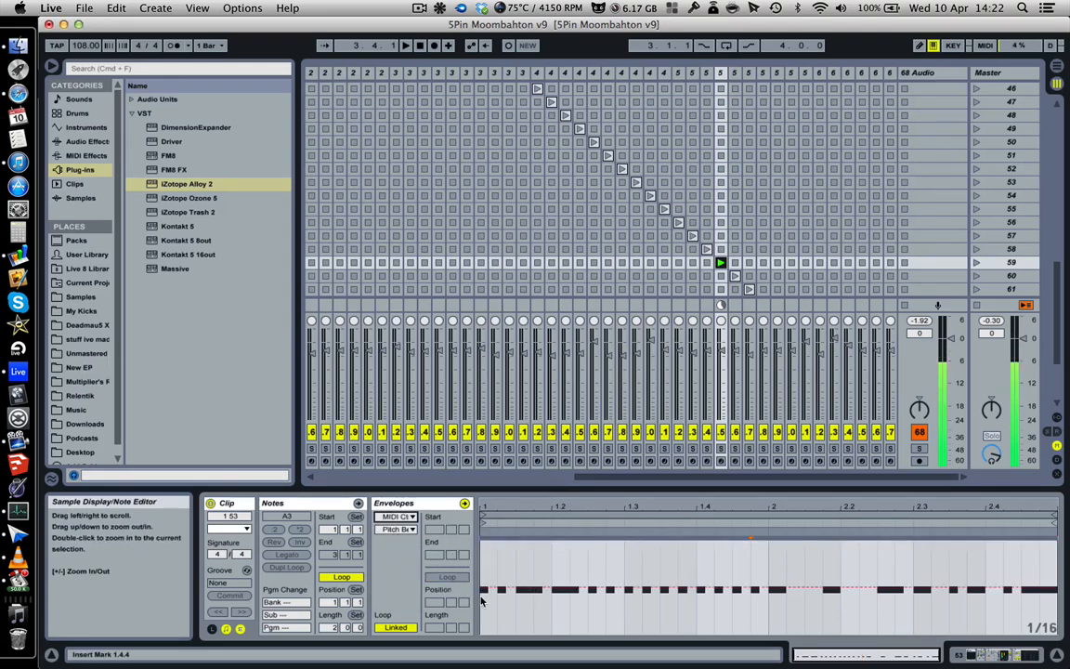
pyautogui.press('space')
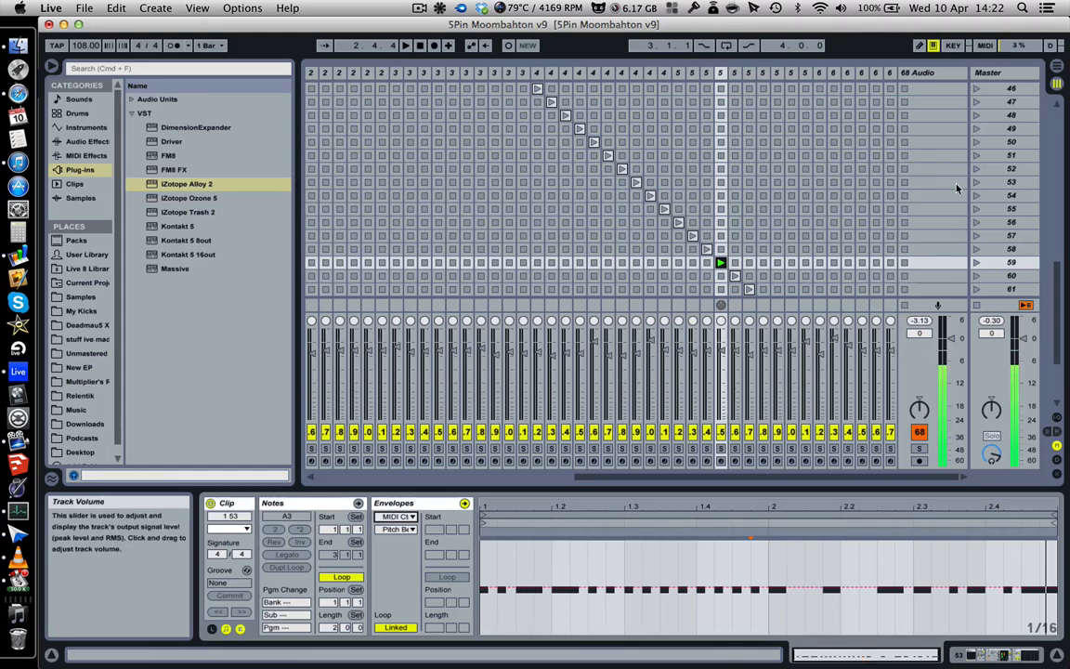
# Audition scenes 57, 55 and 56 by launching each in turn
pyautogui.click(976, 236)
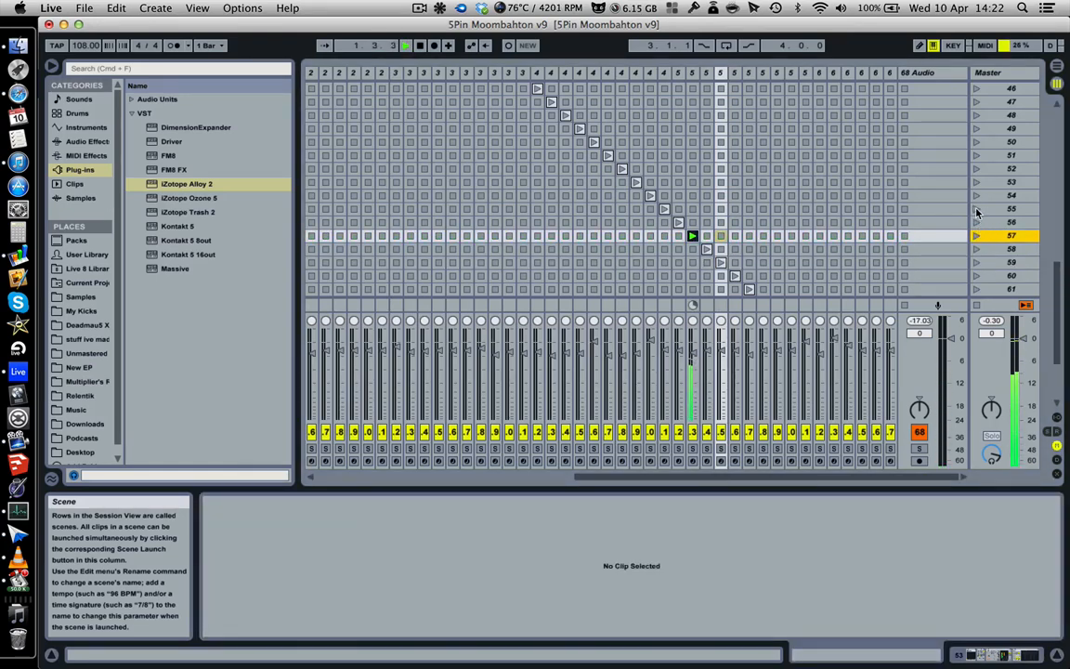
pyautogui.click(976, 210)
pyautogui.click(976, 222)
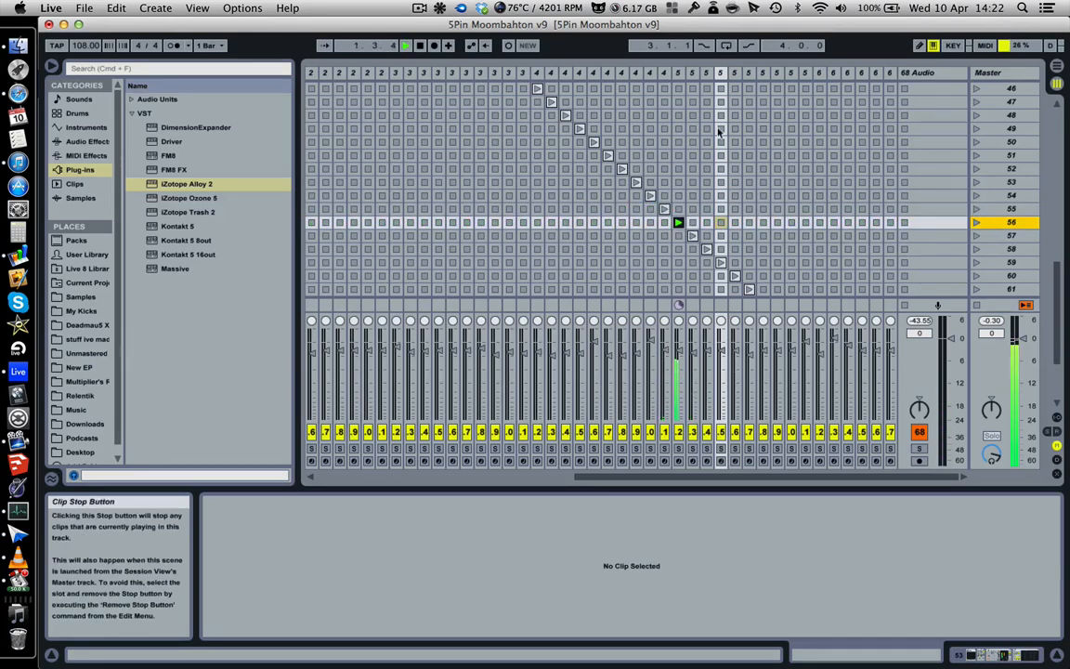
# Select the track playing in scene 56 and examine its device chain, FM8 operator envelopes and pitch page
pyautogui.click(679, 74)
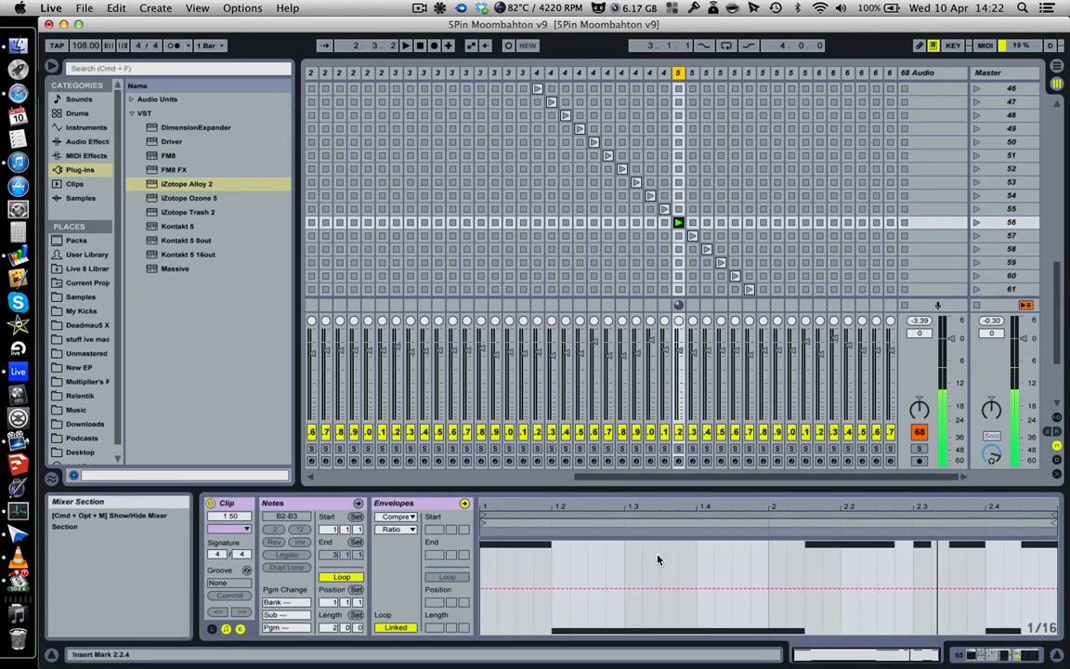
pyautogui.click(1003, 655)
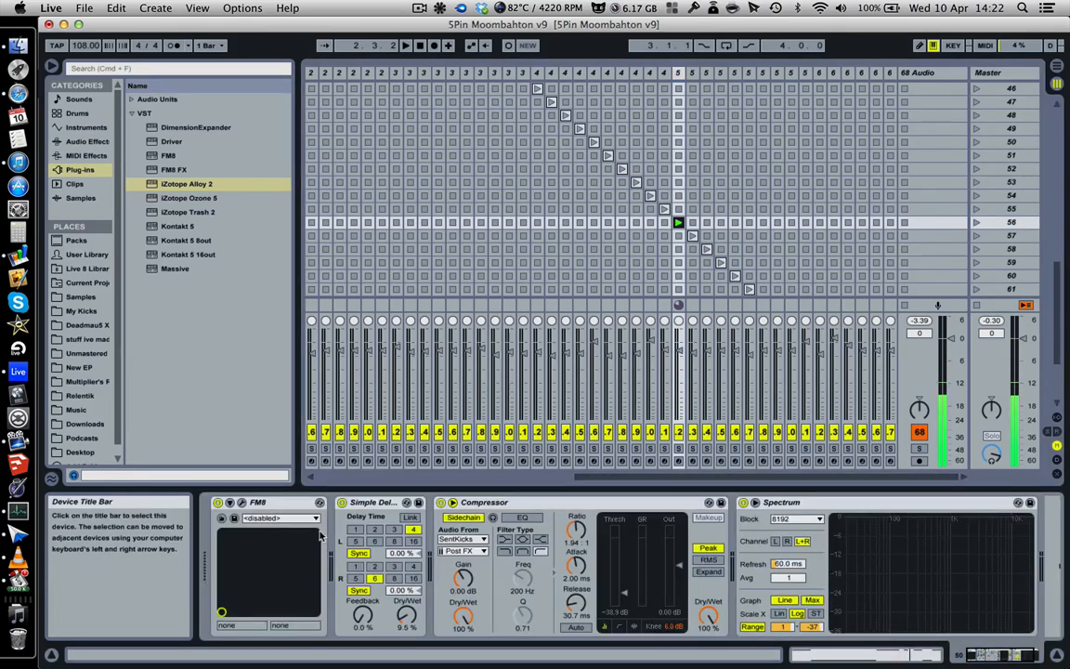
pyautogui.click(242, 503)
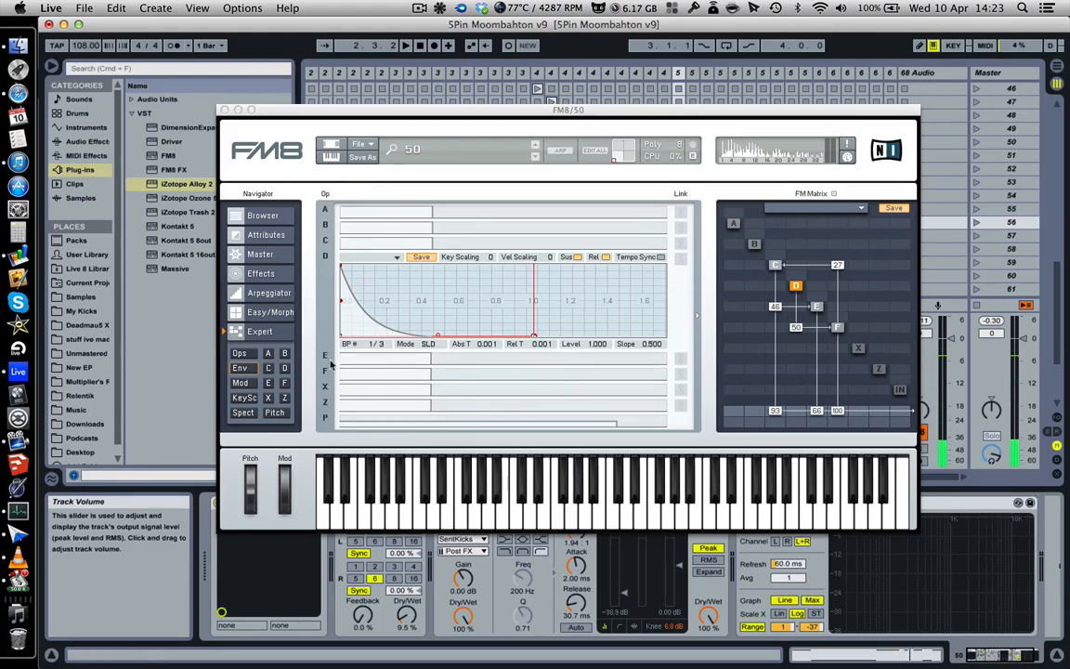
pyautogui.click(273, 412)
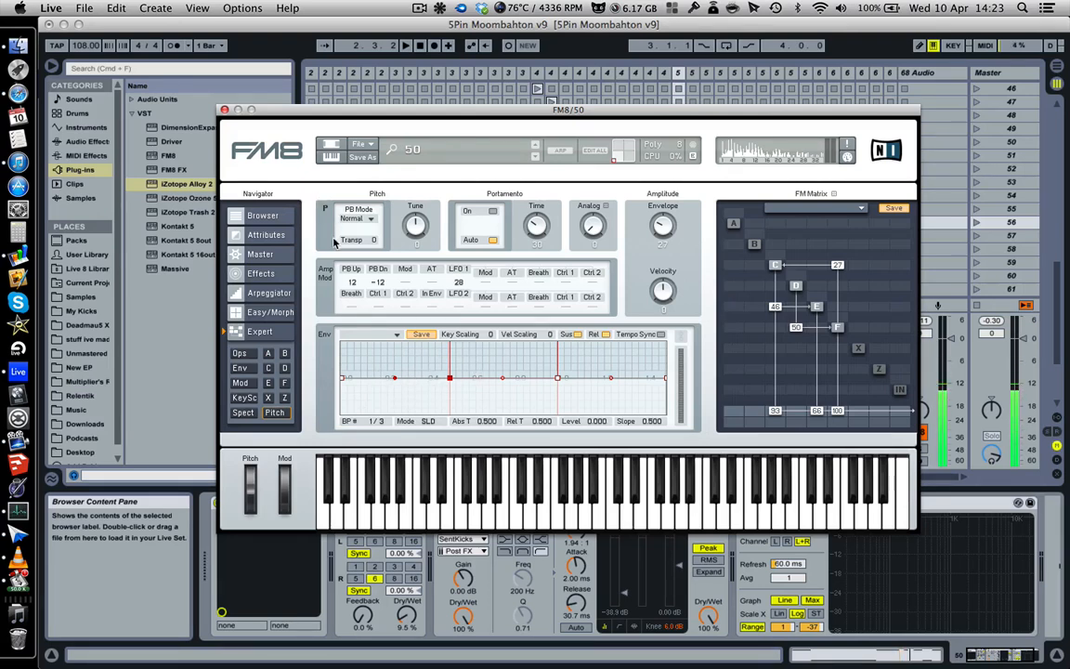
pyautogui.click(224, 110)
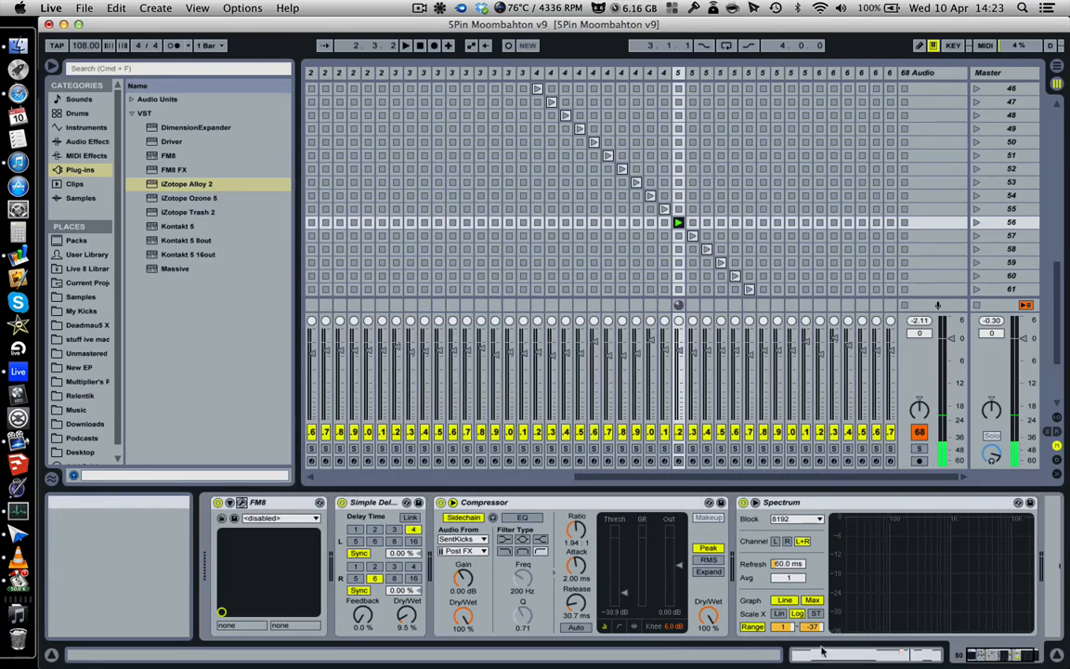
# Display the scene 56 clip's MIDI Ctrl Pitch Bend envelope, audition it, and check it alongside the track's device chain
pyautogui.click(824, 648)
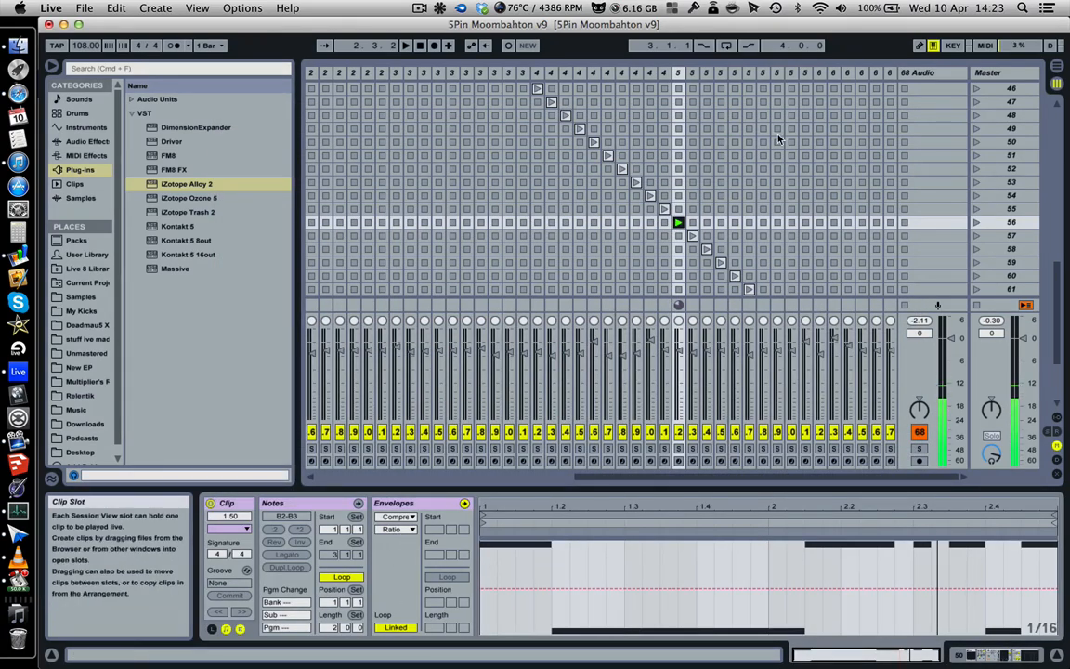
pyautogui.click(239, 629)
pyautogui.click(240, 629)
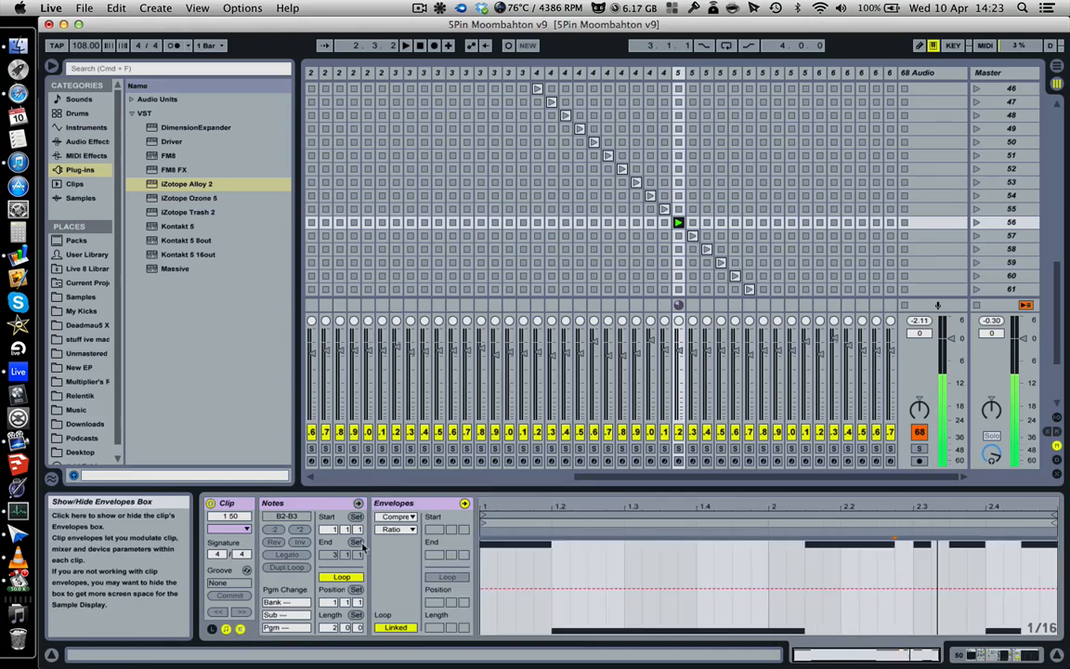
pyautogui.click(394, 516)
pyautogui.click(409, 537)
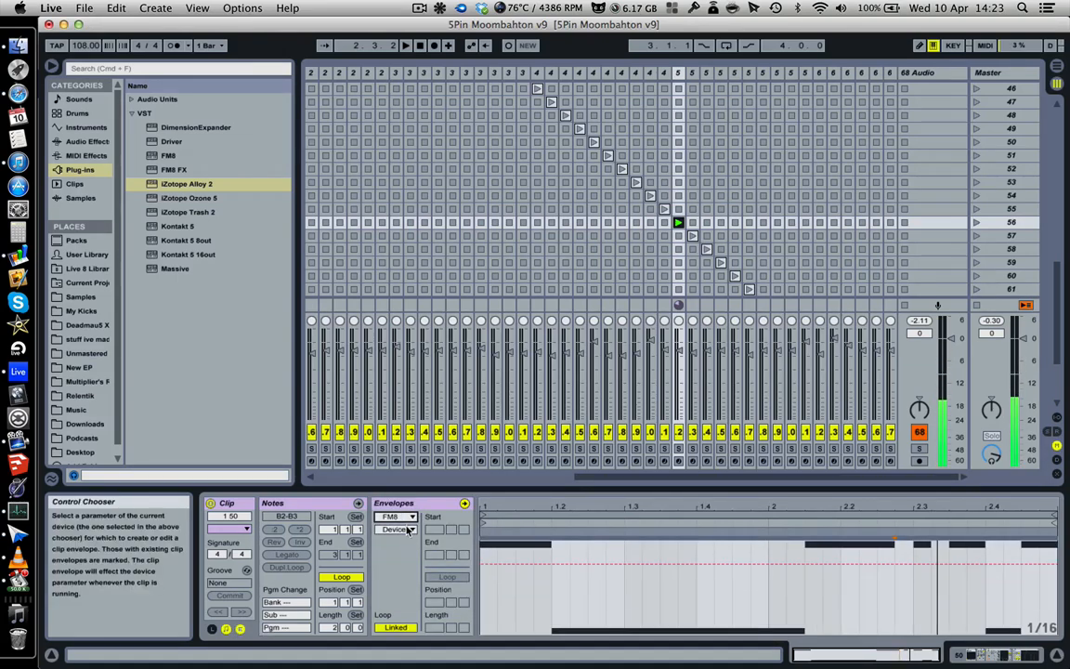
pyautogui.click(400, 530)
pyautogui.click(401, 530)
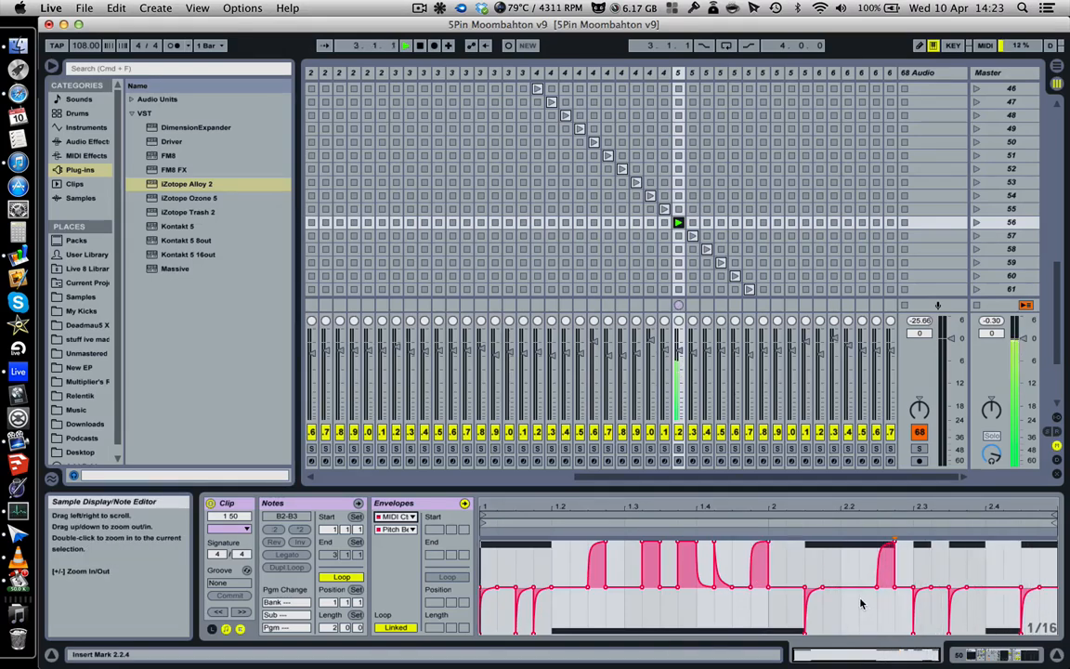
pyautogui.press('space')
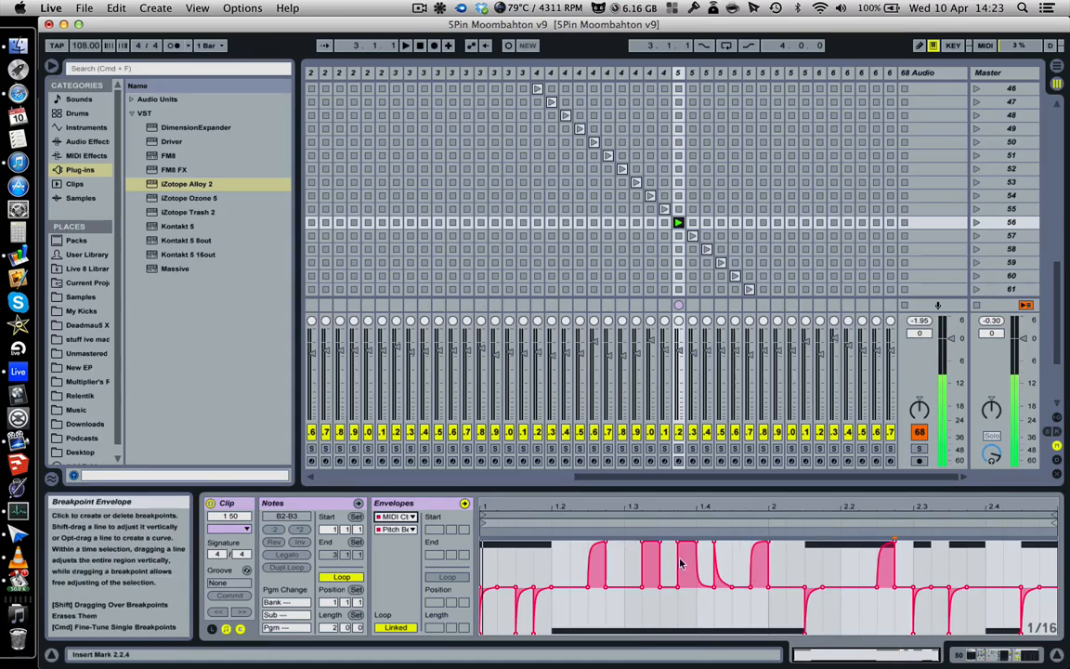
pyautogui.click(990, 655)
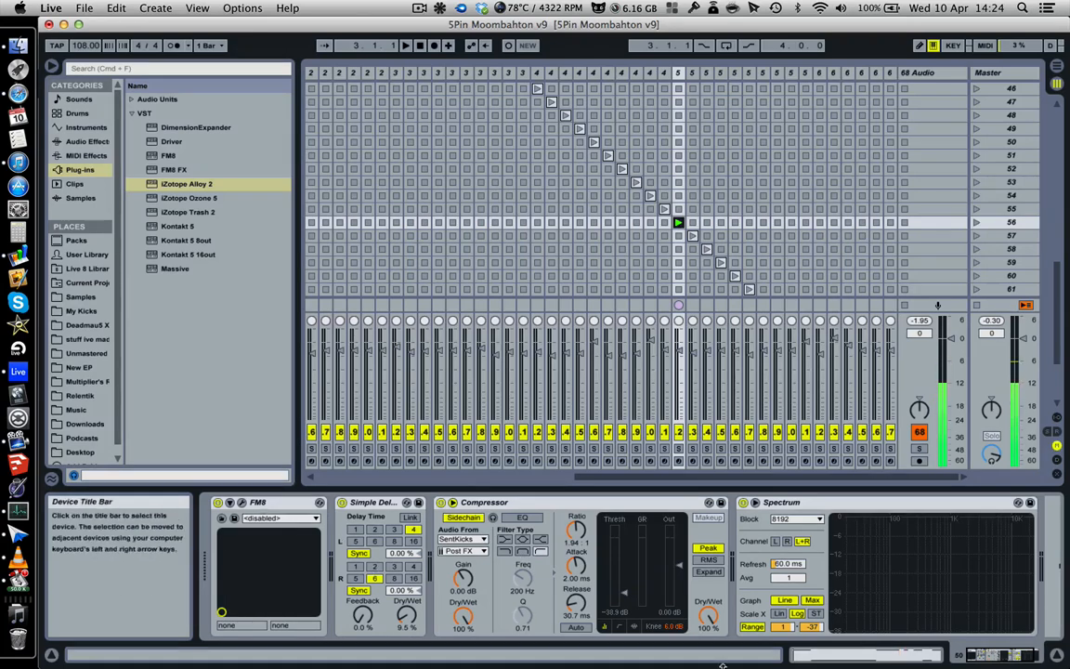
pyautogui.click(868, 655)
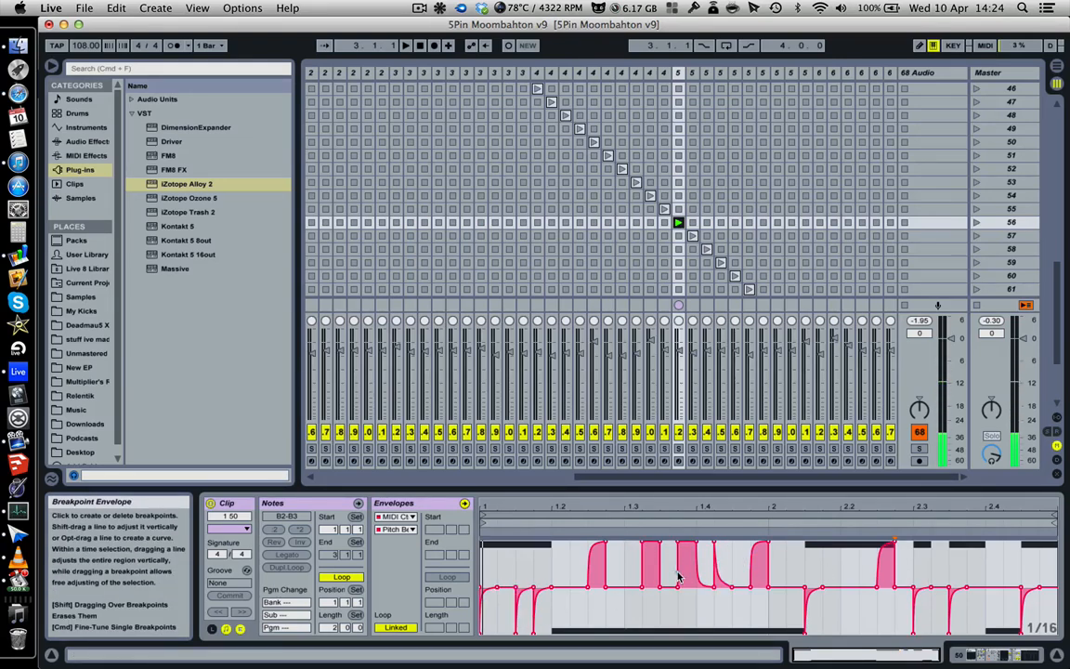
# Launch scenes 57, 58, 59 and 53 in turn to compare their bass sounds
pyautogui.click(975, 236)
pyautogui.click(976, 249)
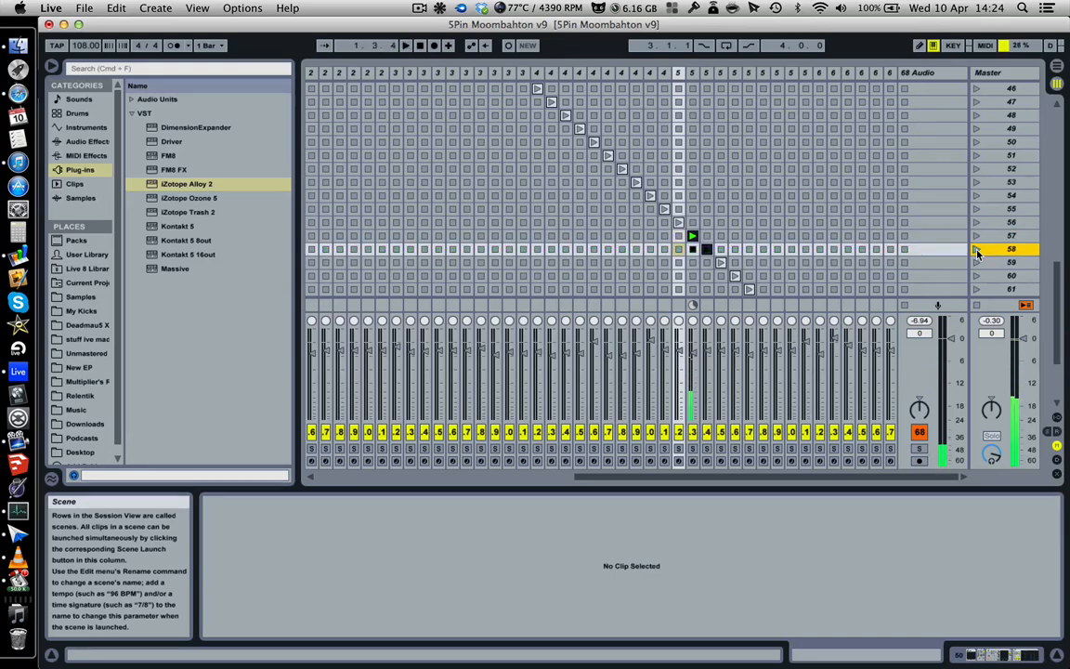
pyautogui.click(977, 263)
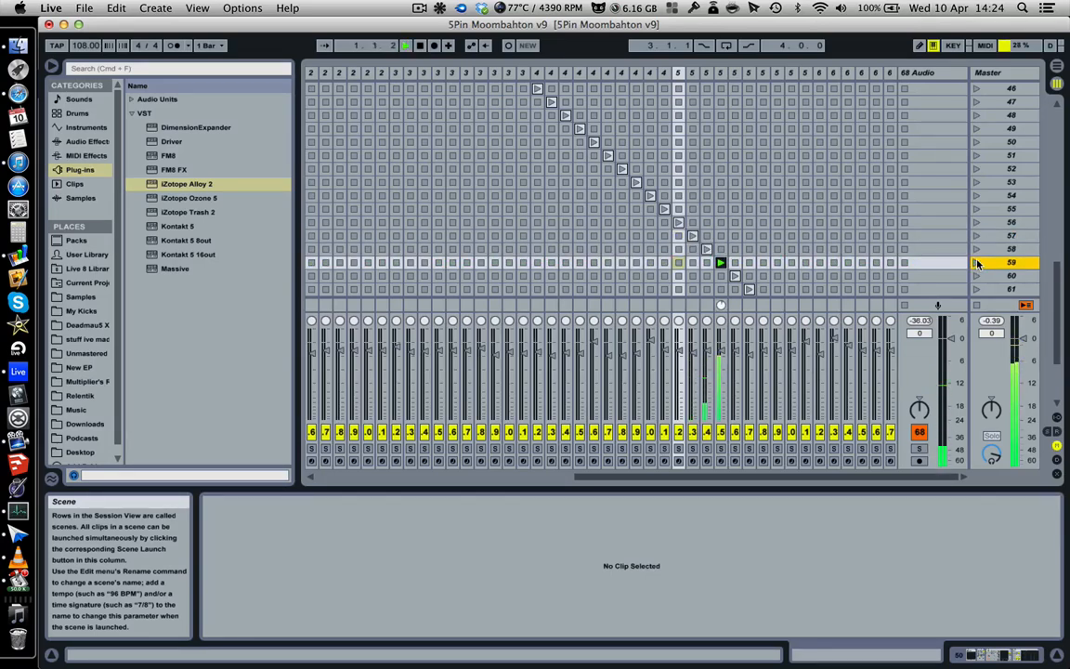
pyautogui.click(977, 183)
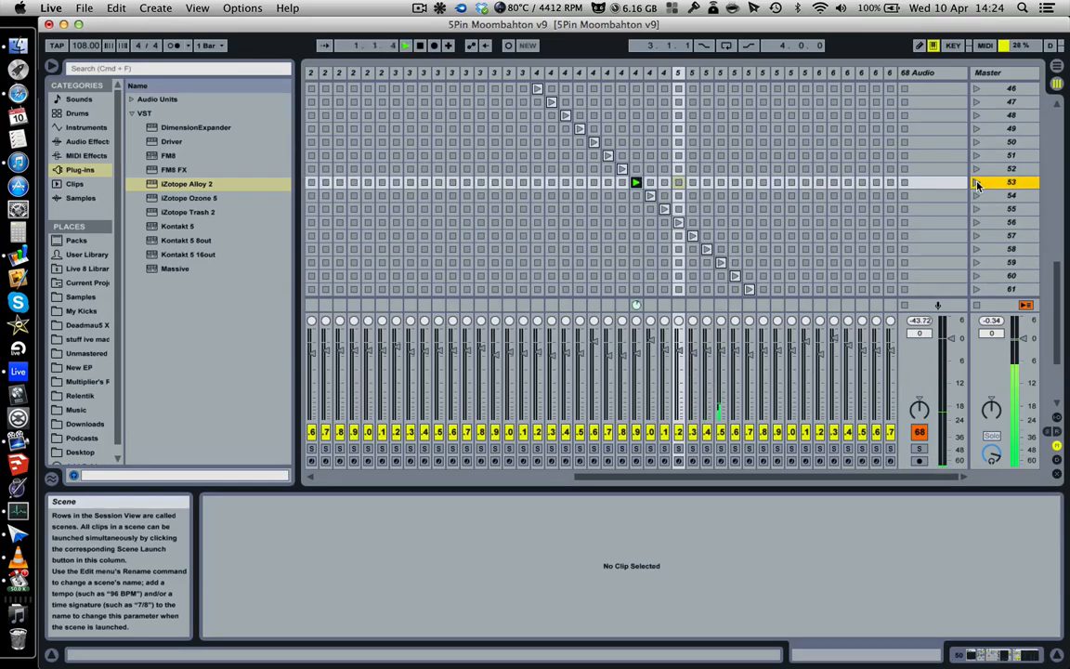
# Stop playback, reopen FM8 patch 50, examine its pitch page, modulation matrix and operator page, and close the editor
pyautogui.click(993, 655)
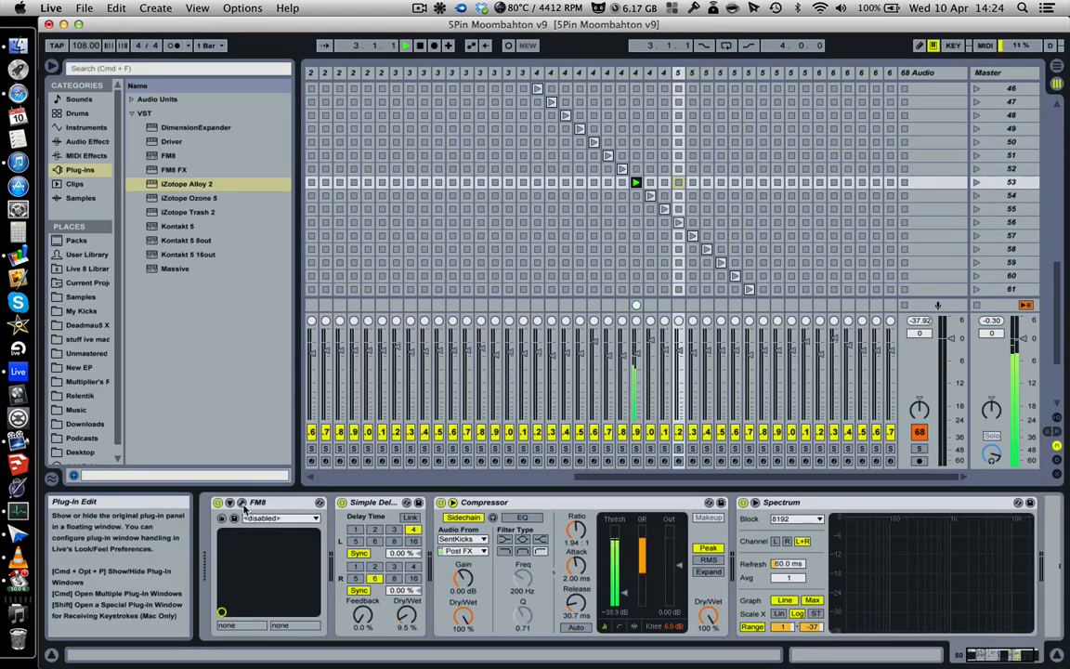
pyautogui.click(234, 518)
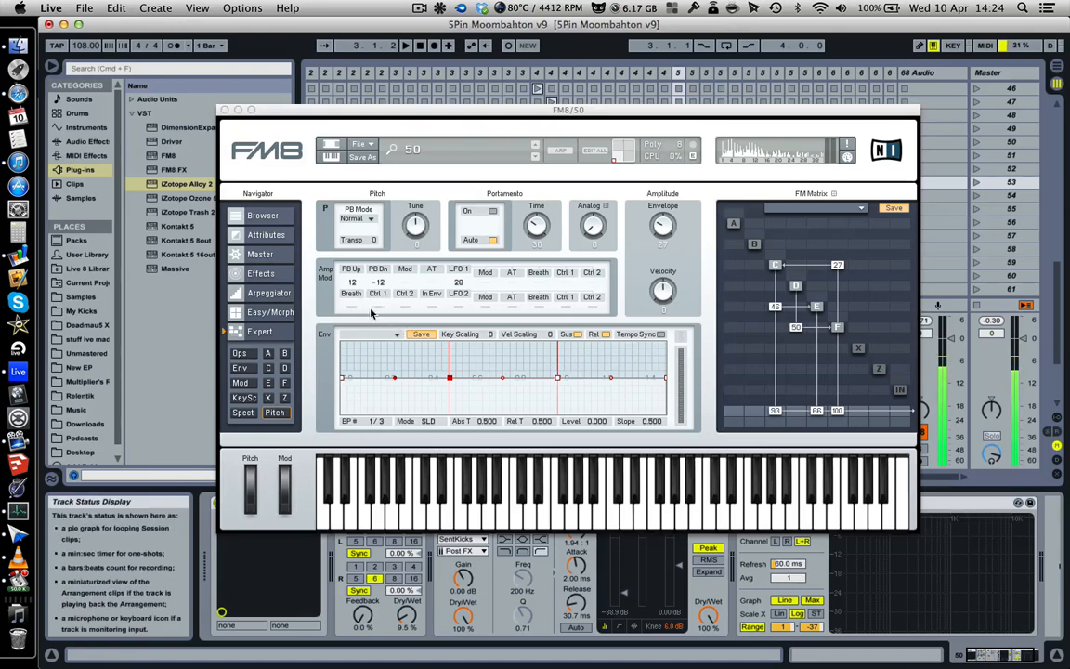
pyautogui.click(247, 383)
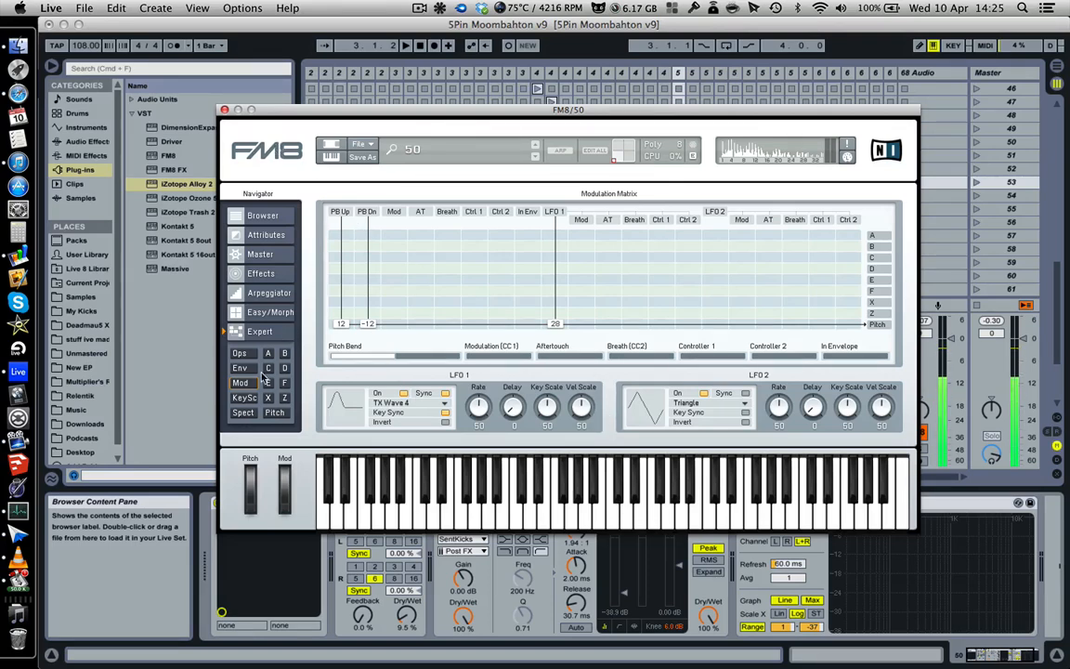
pyautogui.click(241, 354)
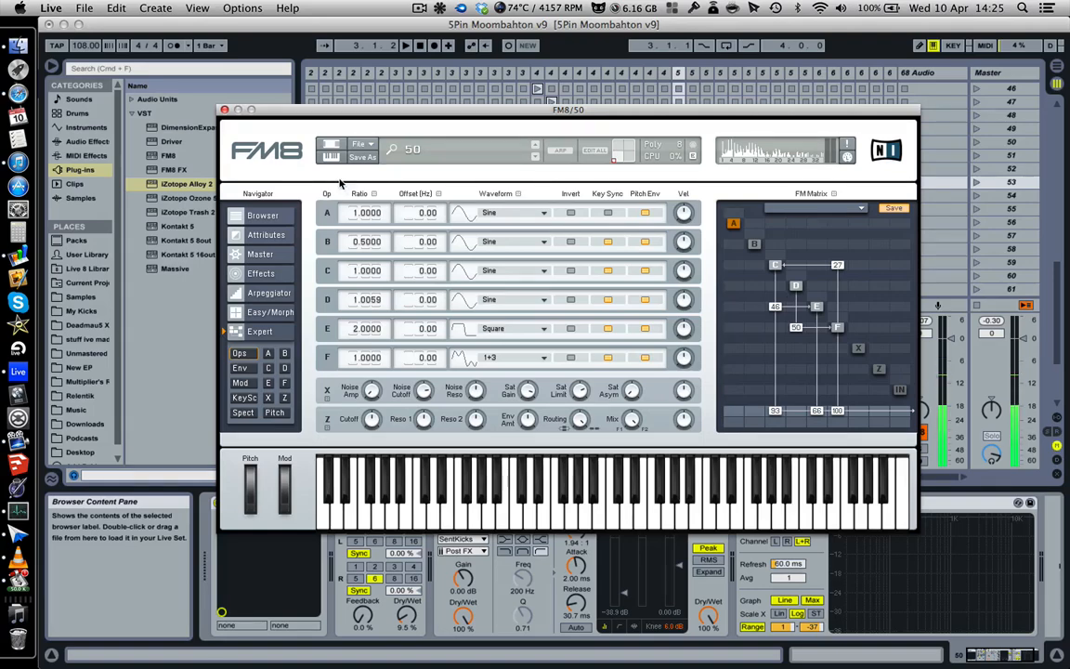
pyautogui.click(224, 111)
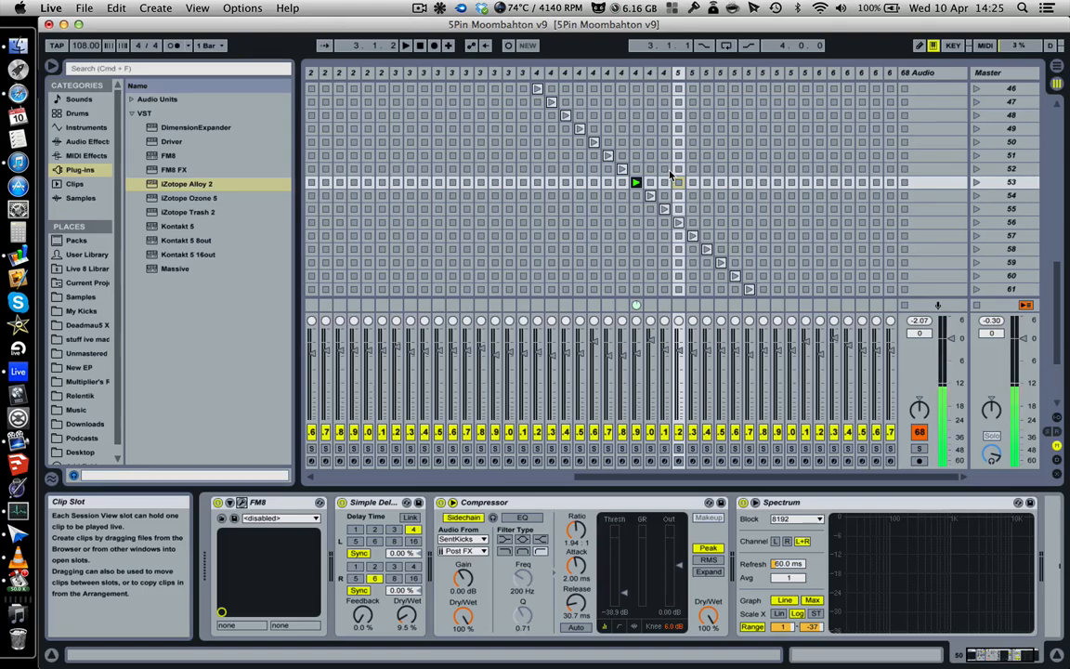
pyautogui.click(420, 9)
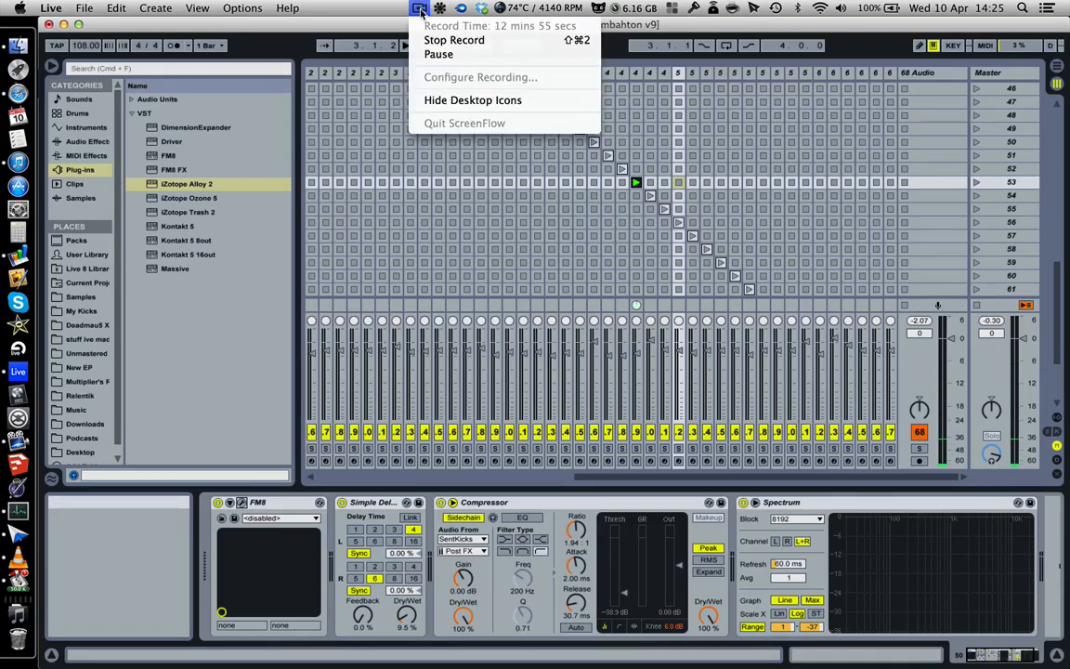
pyautogui.click(421, 11)
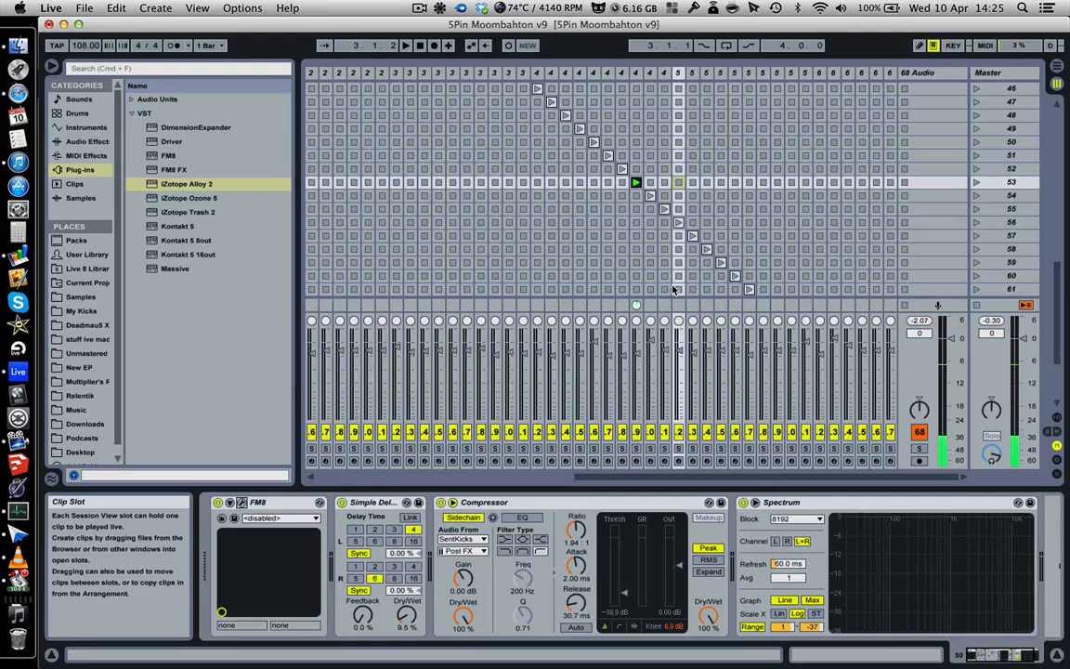